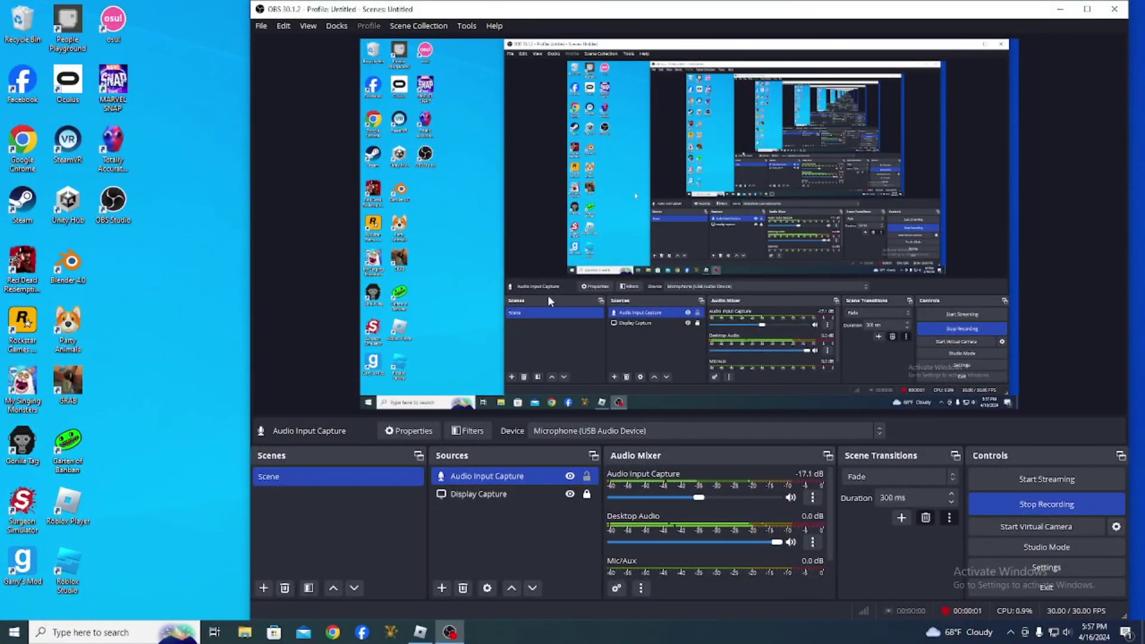
Hide OBS and reconnect the Roblox window to the Pls Donate game server.
left_click(1060, 9)
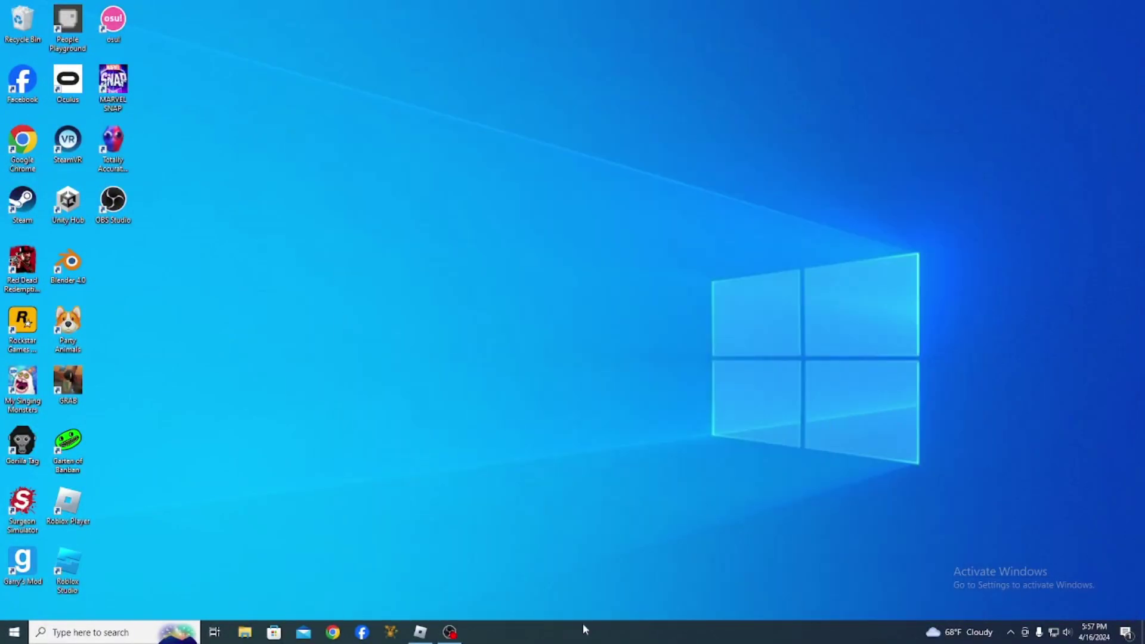
left_click(421, 632)
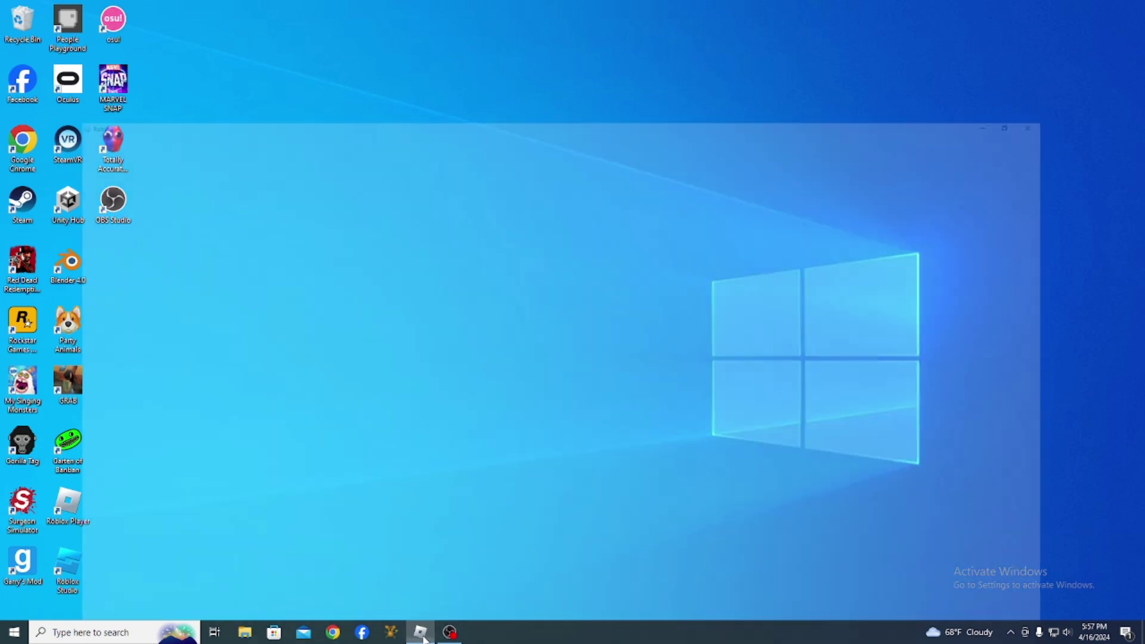
left_click(625, 370)
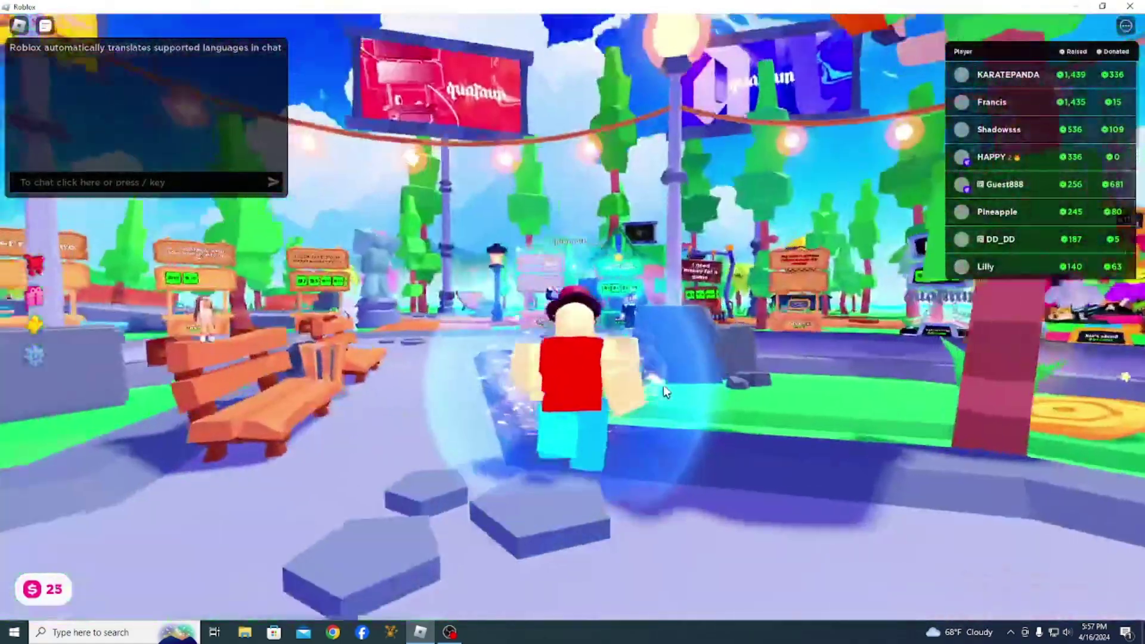
Walk through the park to an empty donation booth and claim it.
key("w")
key("w")
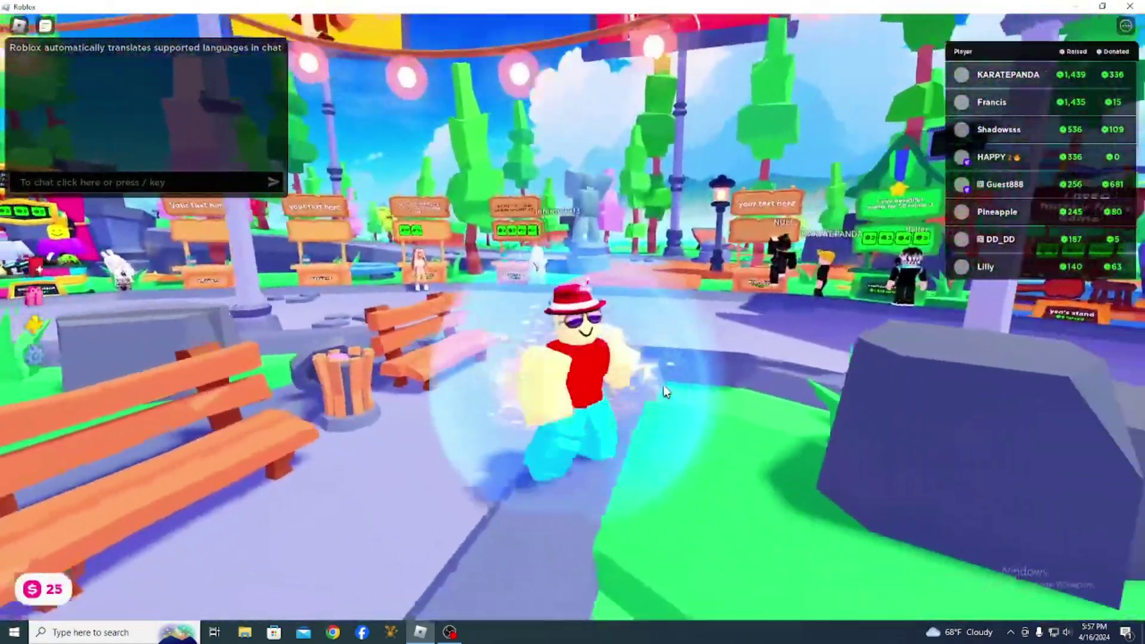
key("w")
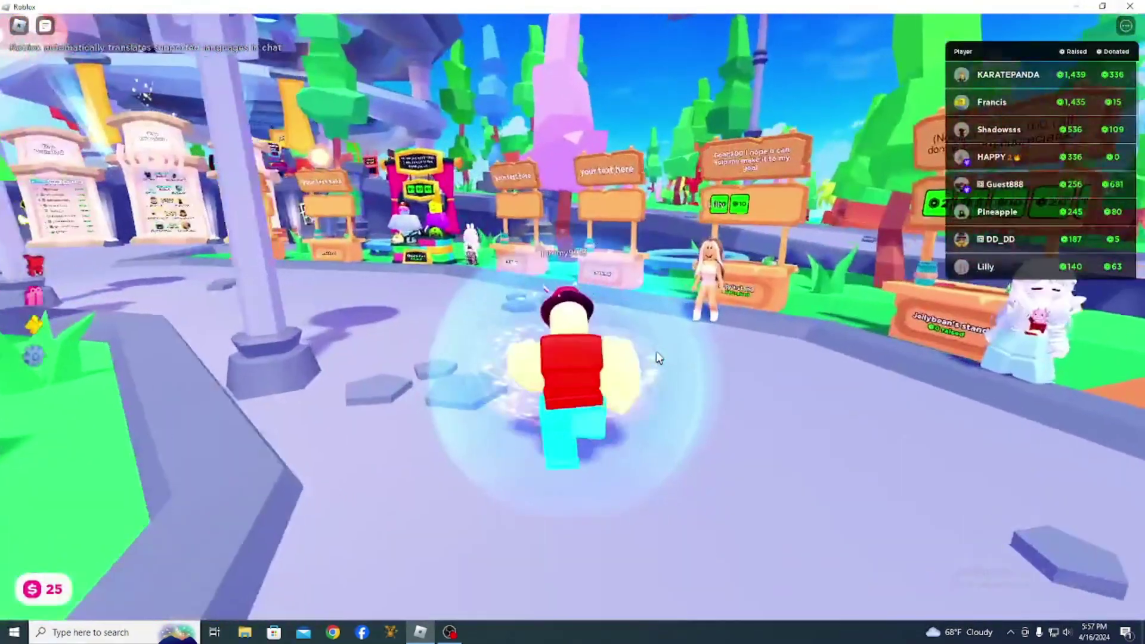
key("w")
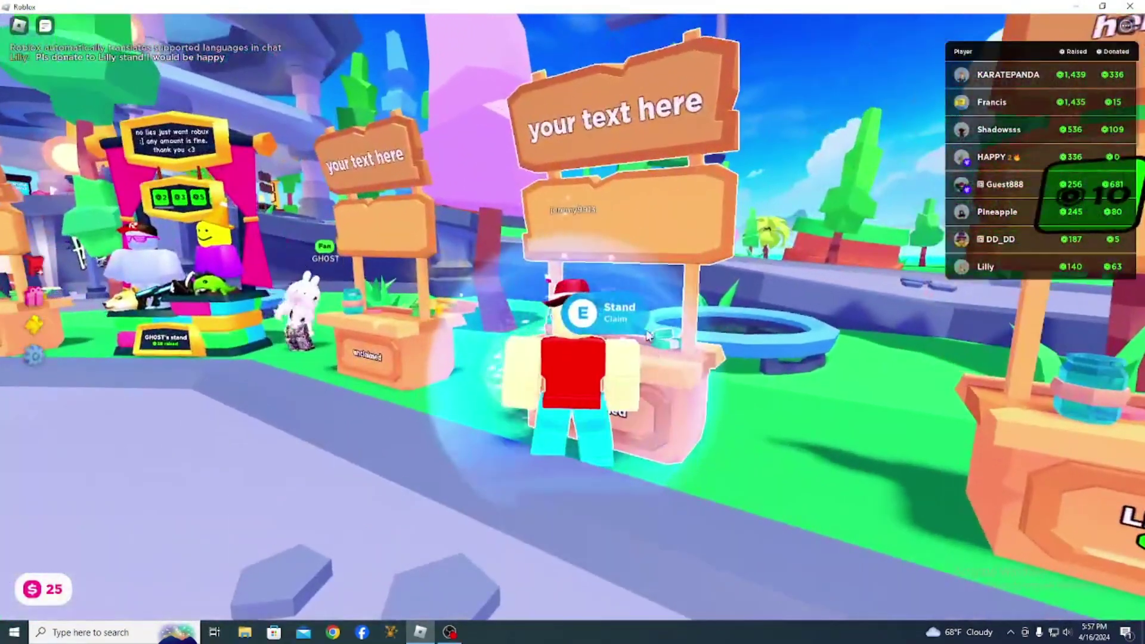
key("e")
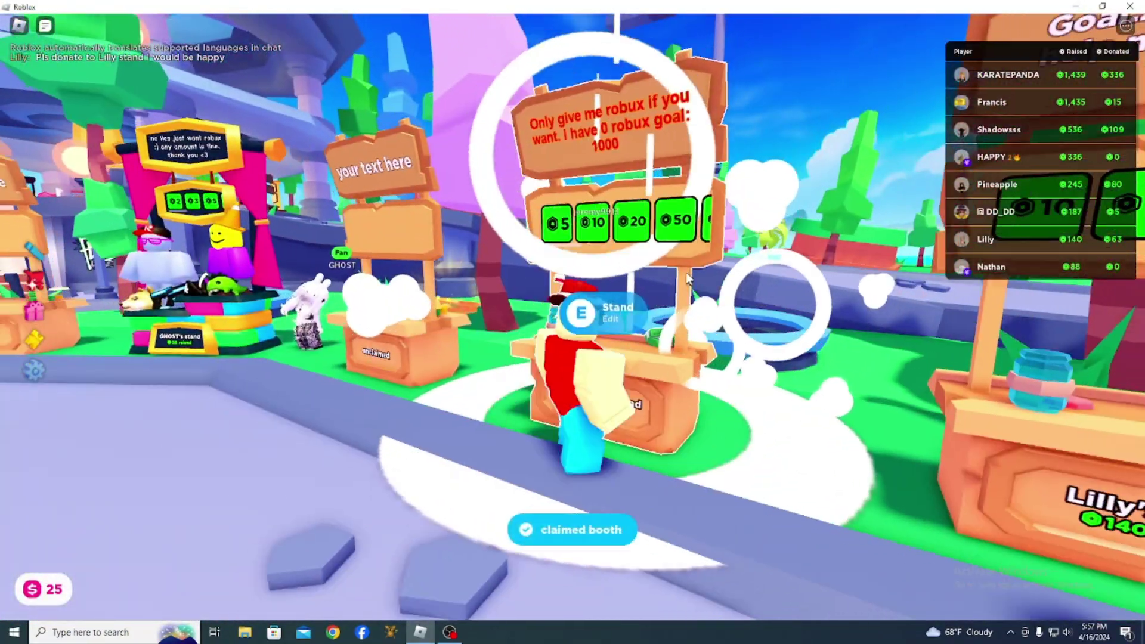
Walk the avatar back along the path and open the Roblox in-game menu.
scroll(527, 220, "down", 8)
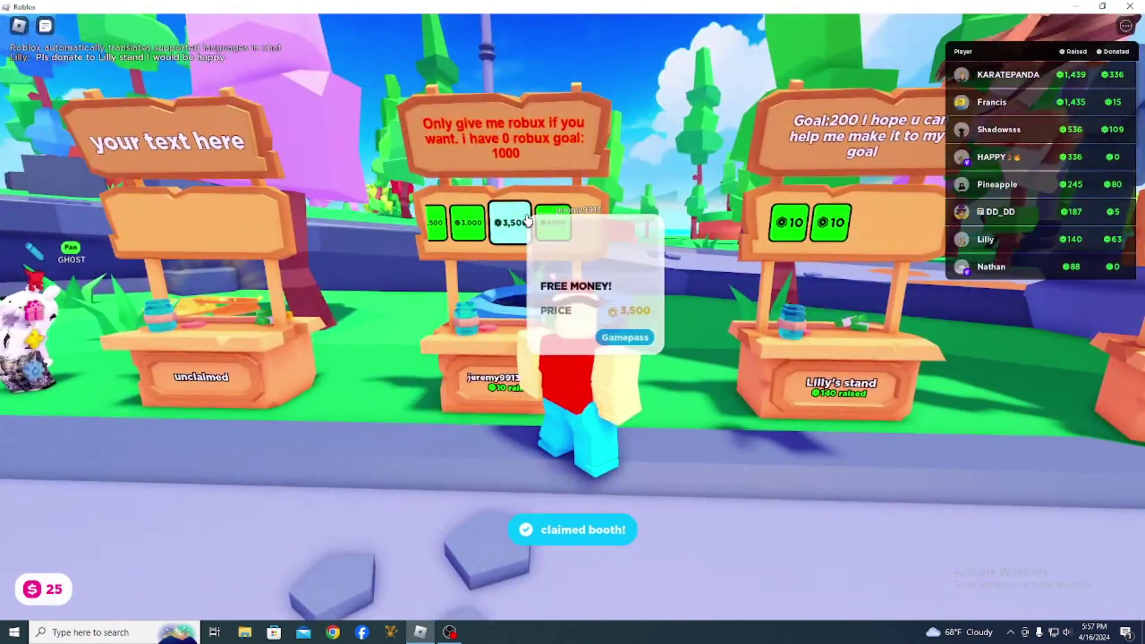
key("s")
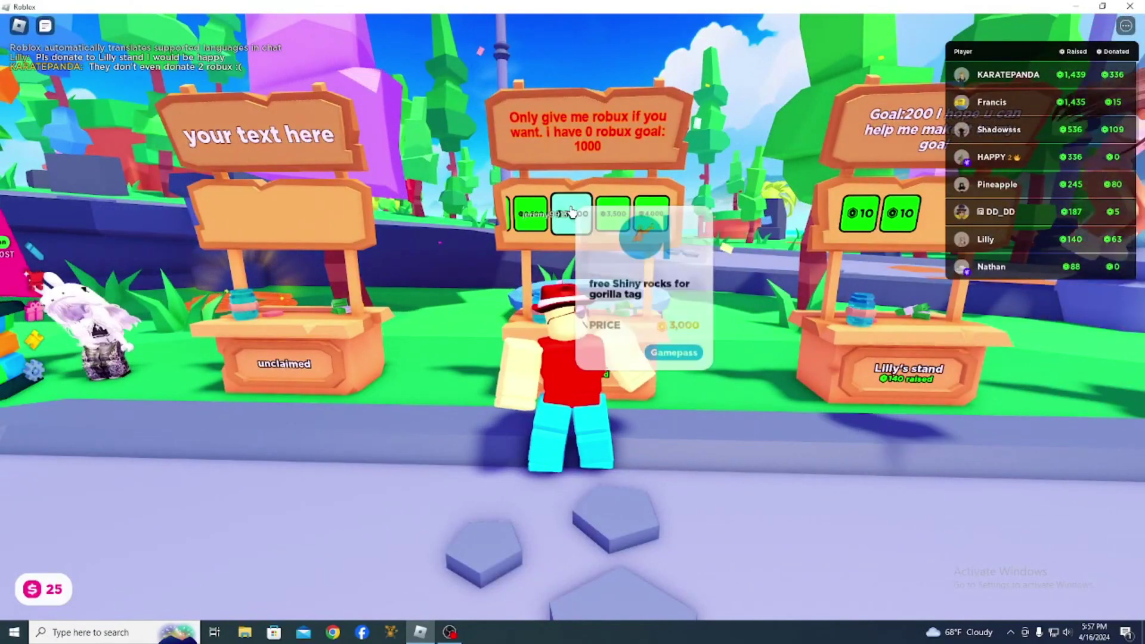
key("a")
key("w")
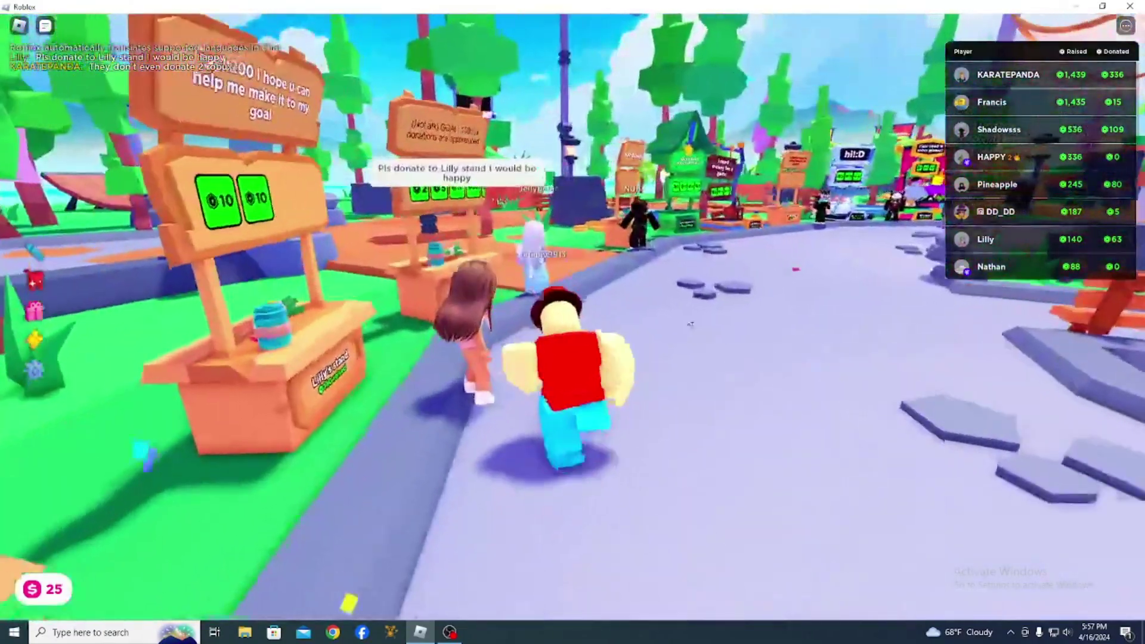
key("s")
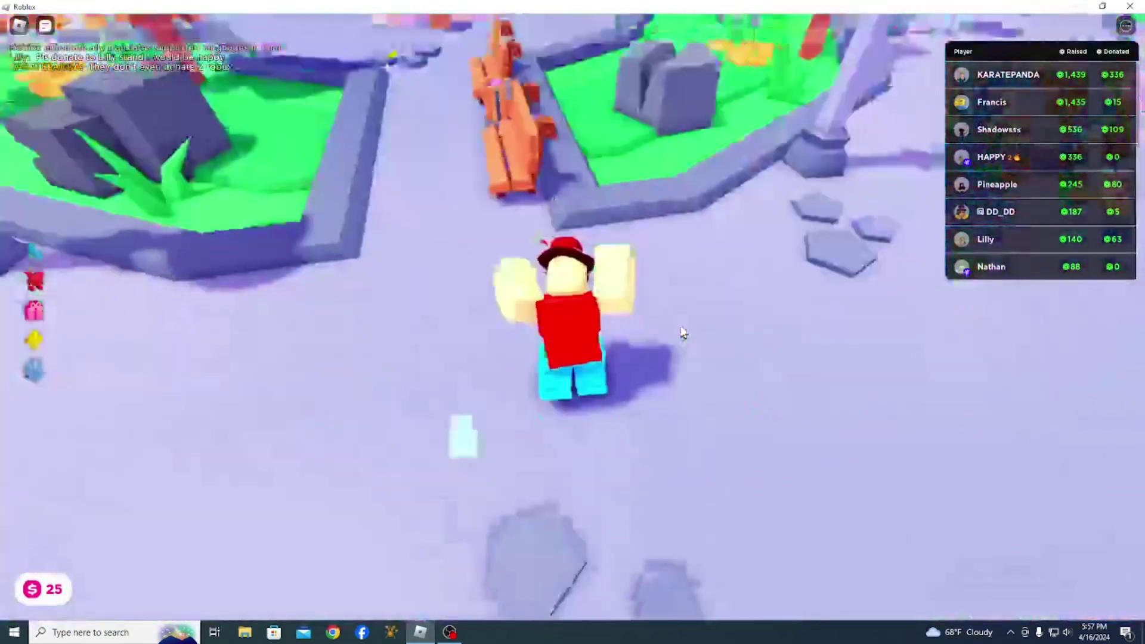
left_click(449, 631)
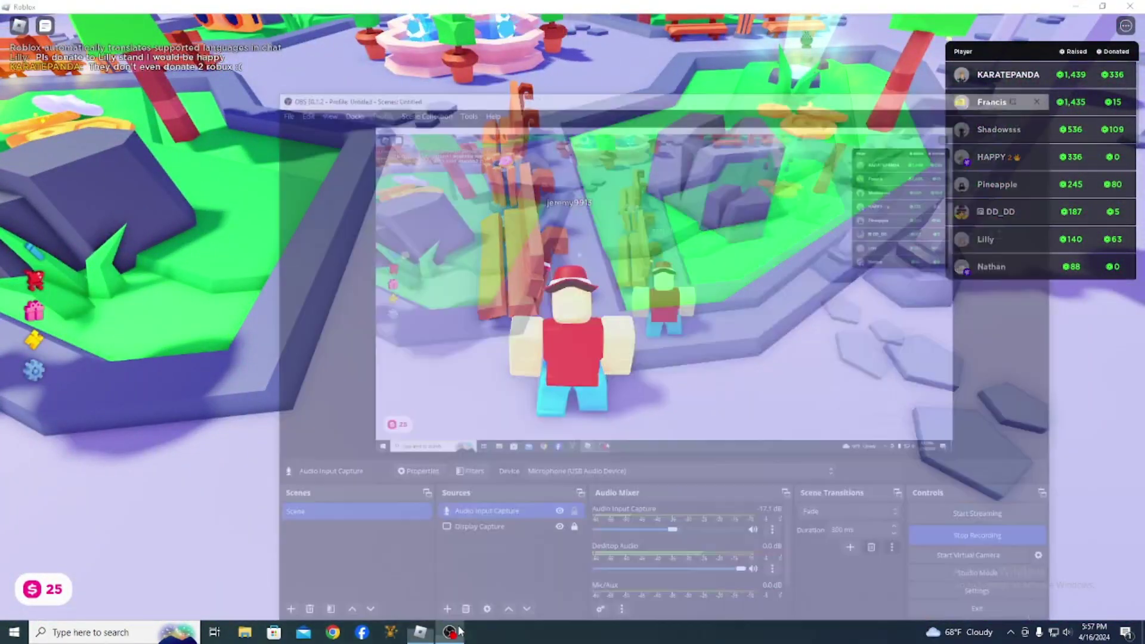
left_click(449, 632)
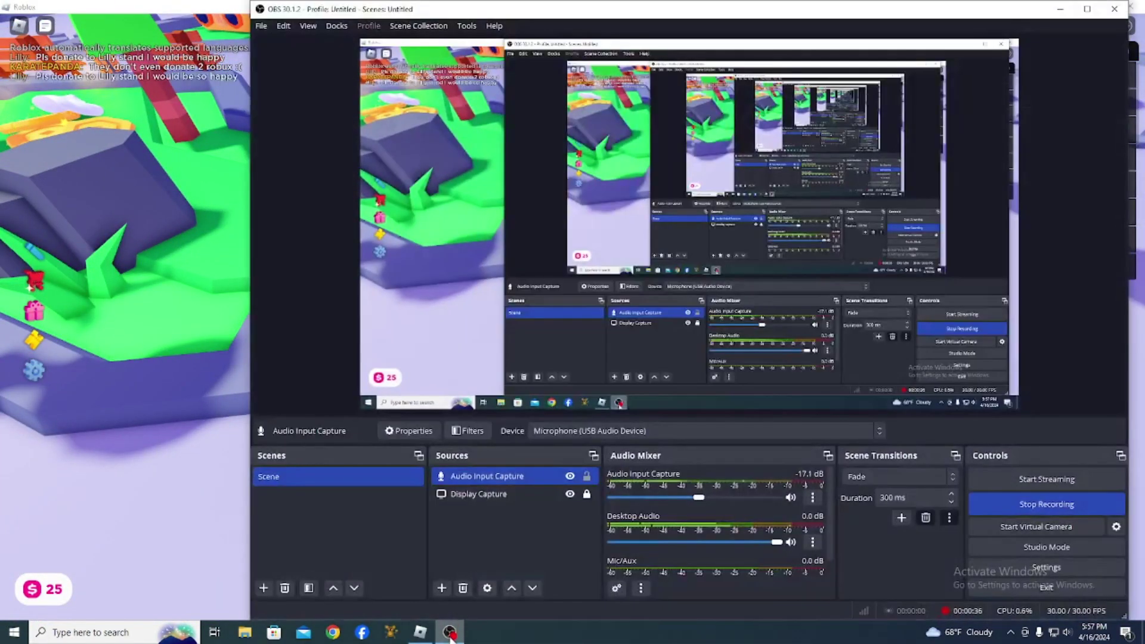
key("w")
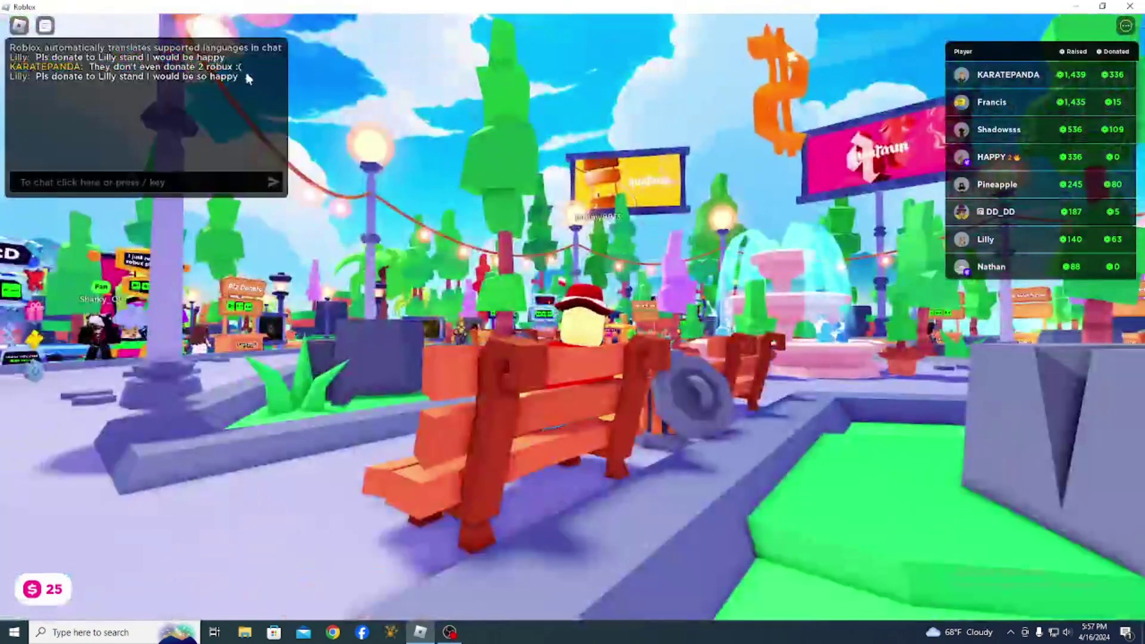
key("Escape")
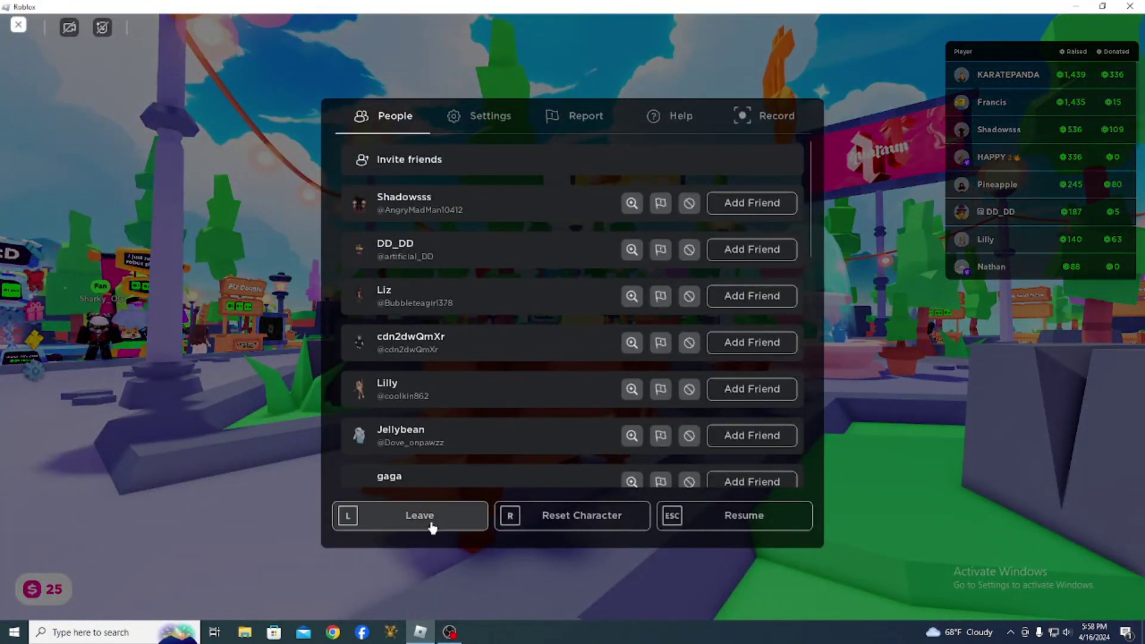
Leave the PLS DONATE experience and return to the Roblox home page.
left_click(429, 524)
left_click(512, 281)
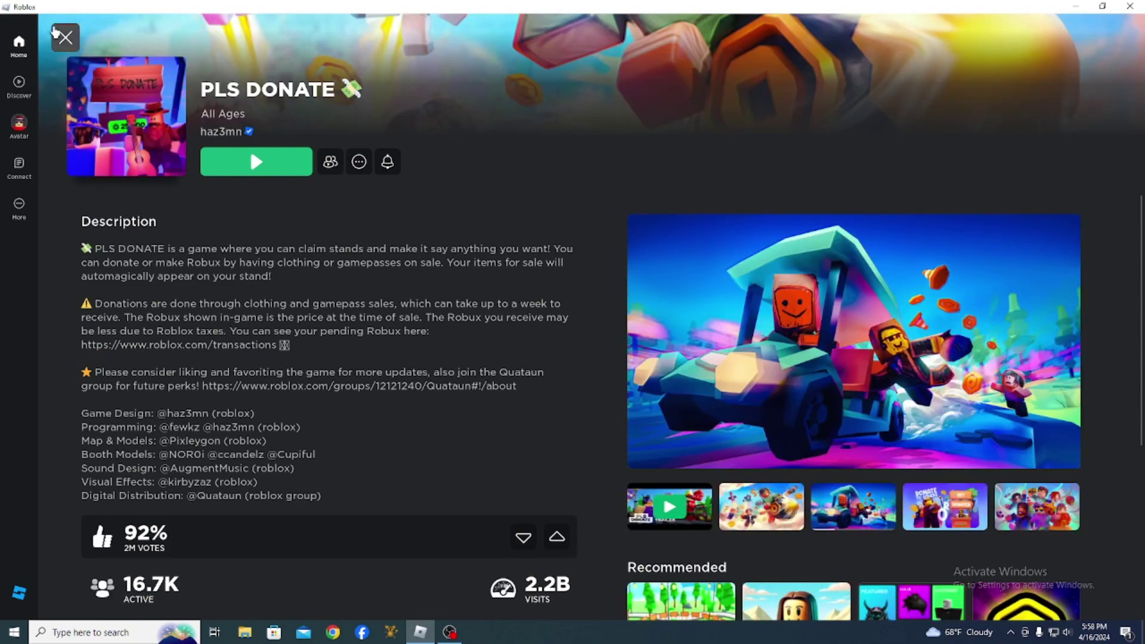
left_click(66, 38)
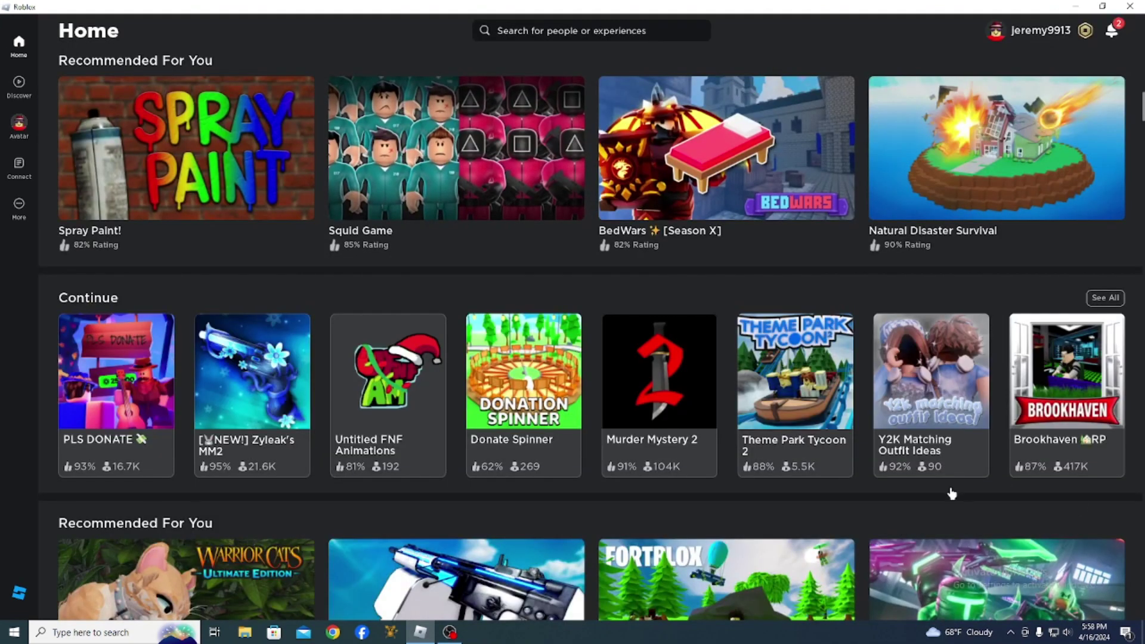
Launch the Creator Hub from the Create tile on the More page.
scroll(841, 529, "up", 12)
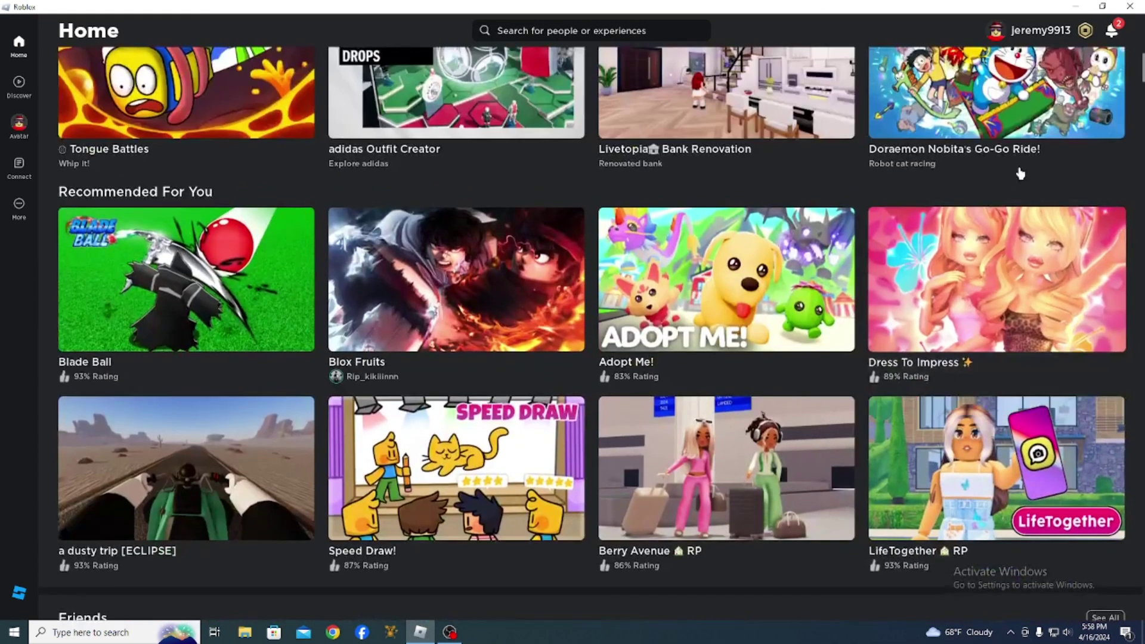
scroll(1020, 173, "up", 2)
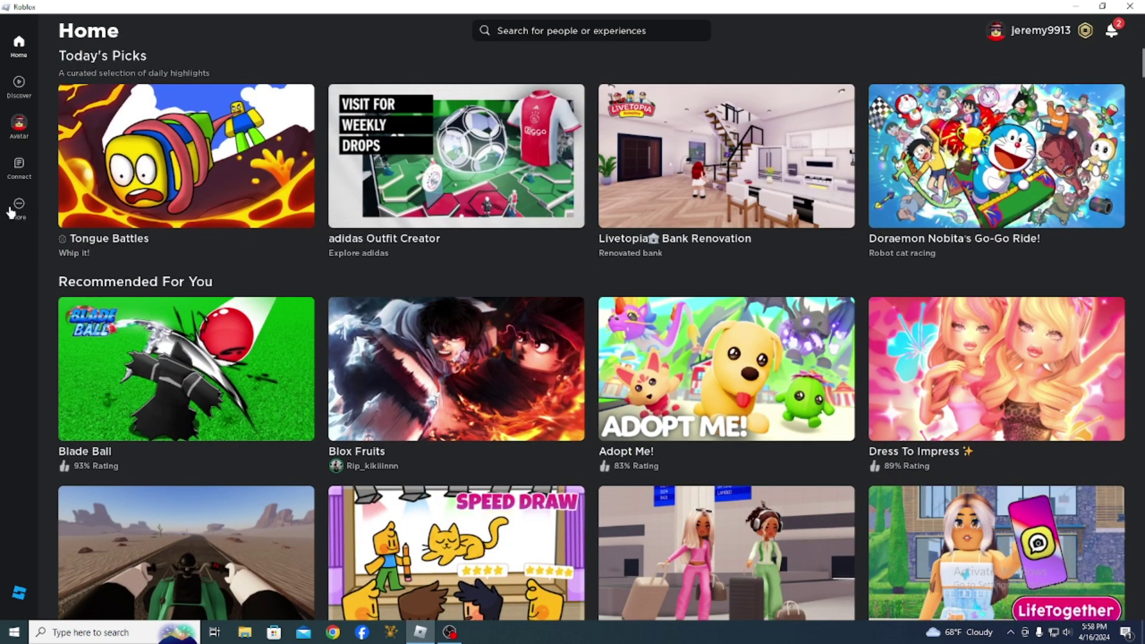
left_click(15, 207)
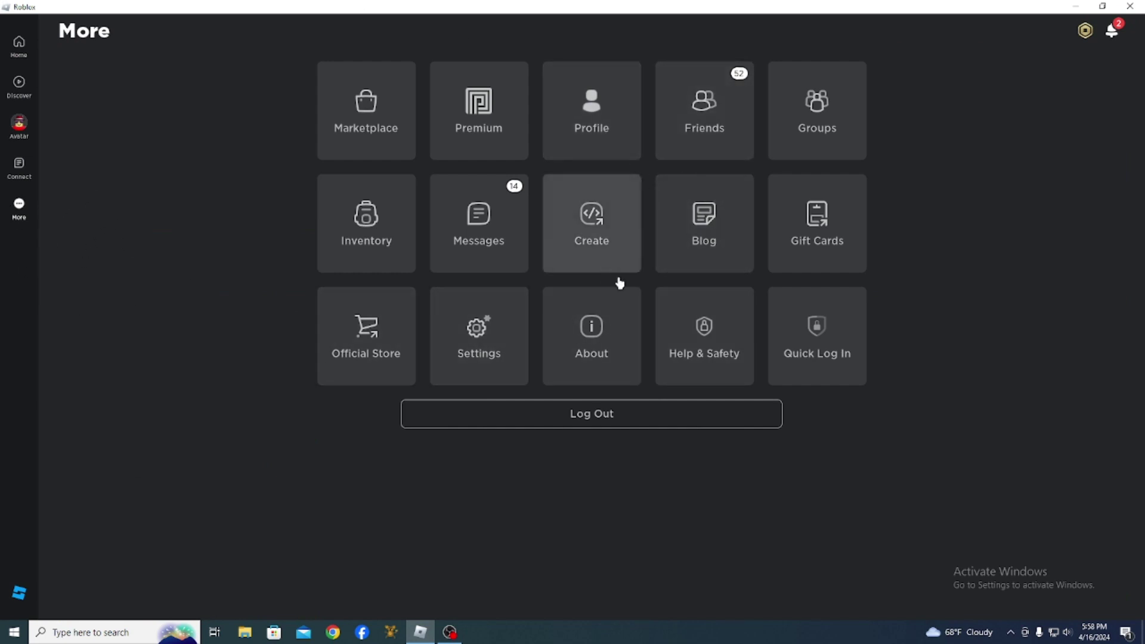
left_click(602, 246)
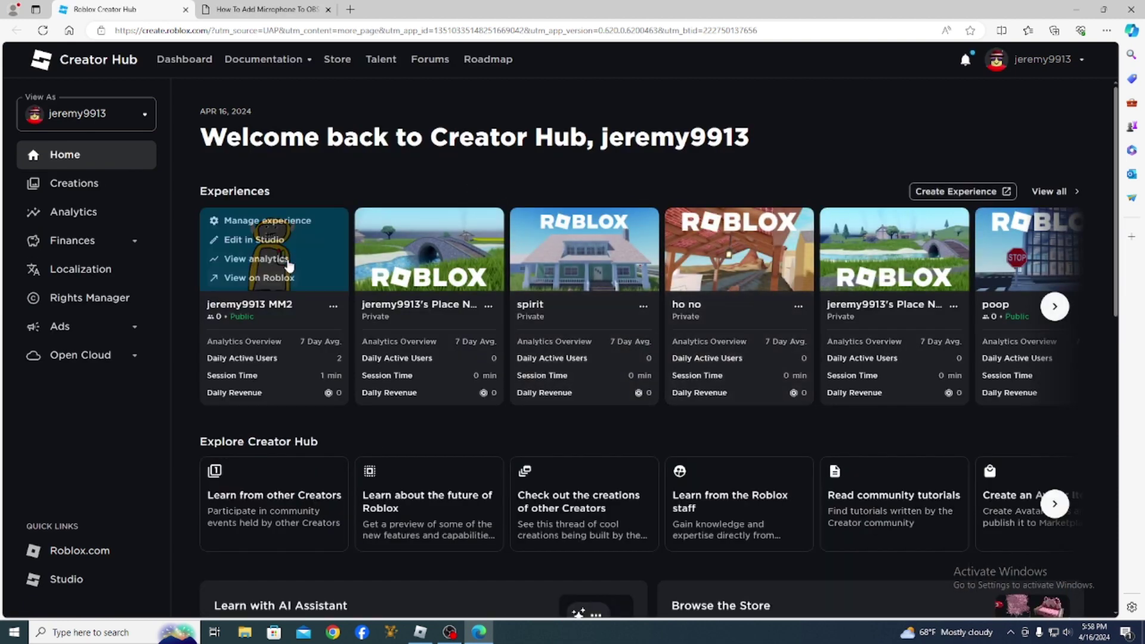
Advance the Creator Hub Experiences carousel to reveal more of the account's experiences.
scroll(814, 209, "down", 3)
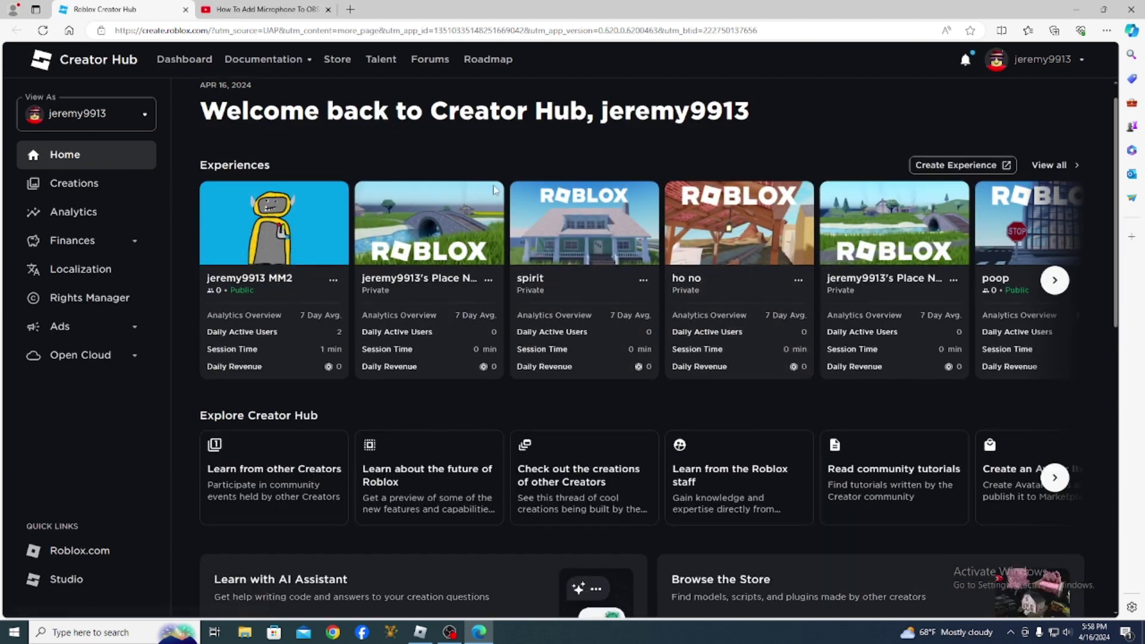
scroll(813, 205, "up", 3)
left_click(1054, 306)
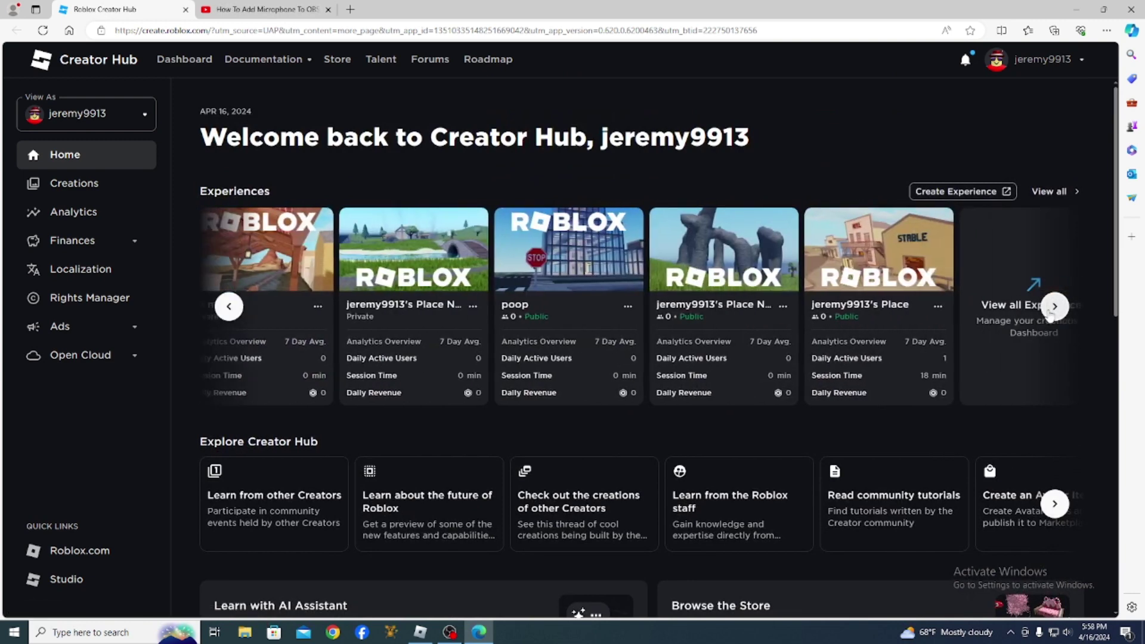
mouse_move(814, 264)
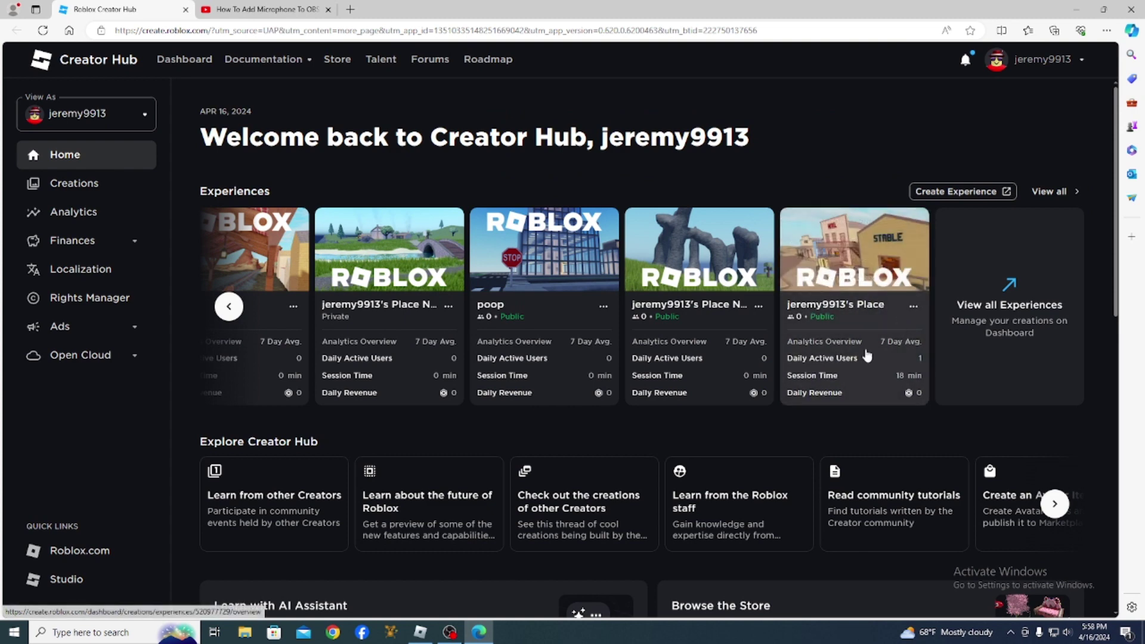
Go to the place's Monetization > Passes page and start a new pass.
left_click(866, 354)
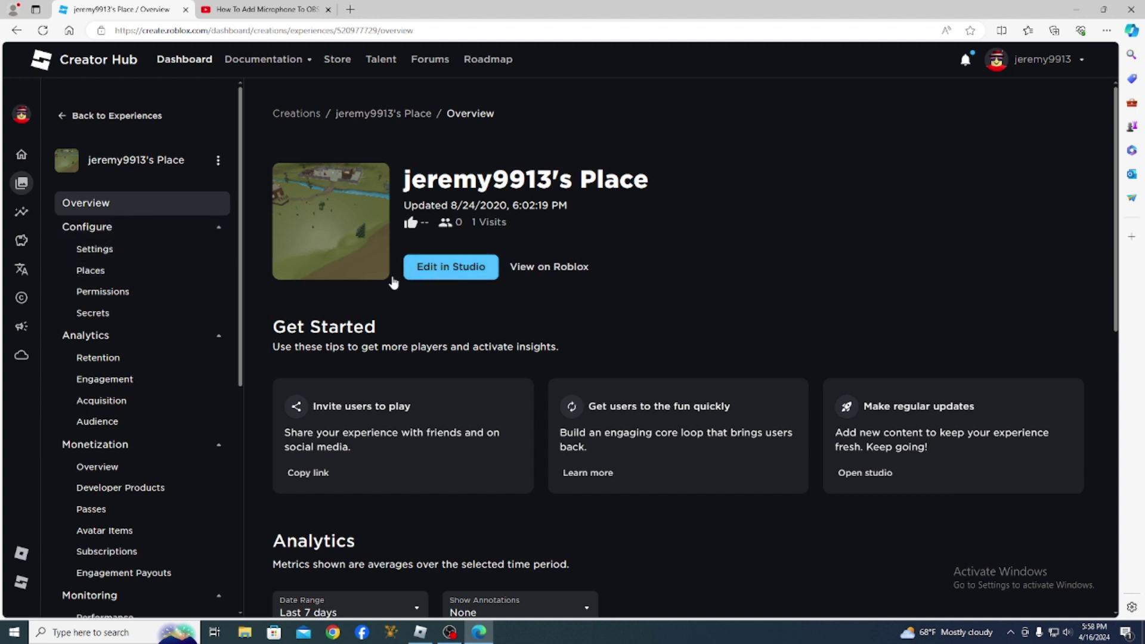
left_click(93, 516)
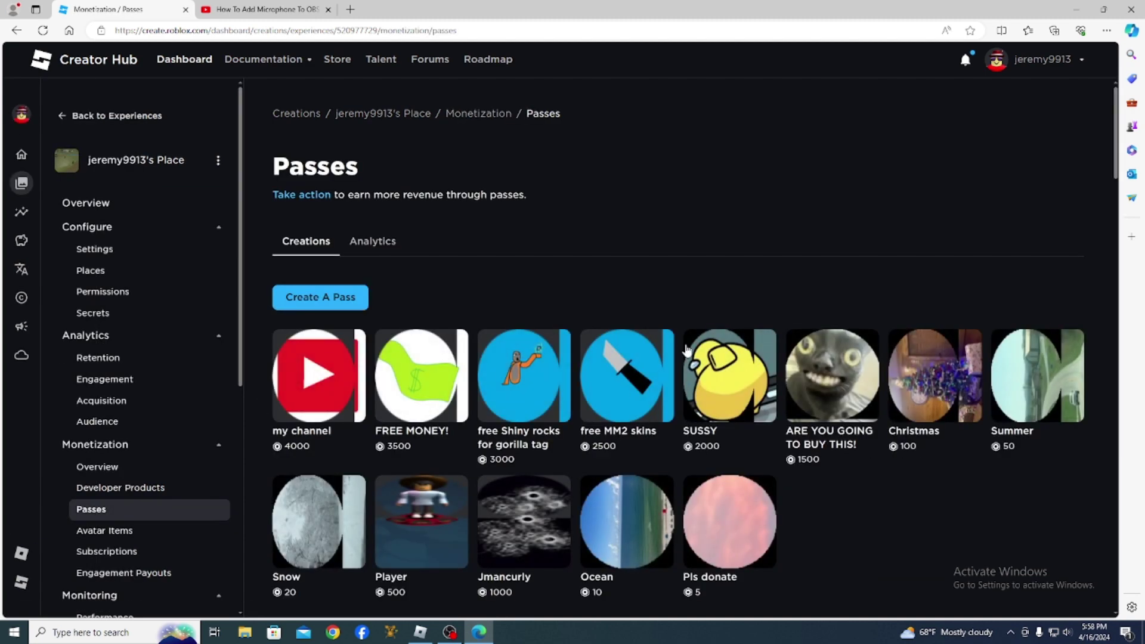
left_click(328, 303)
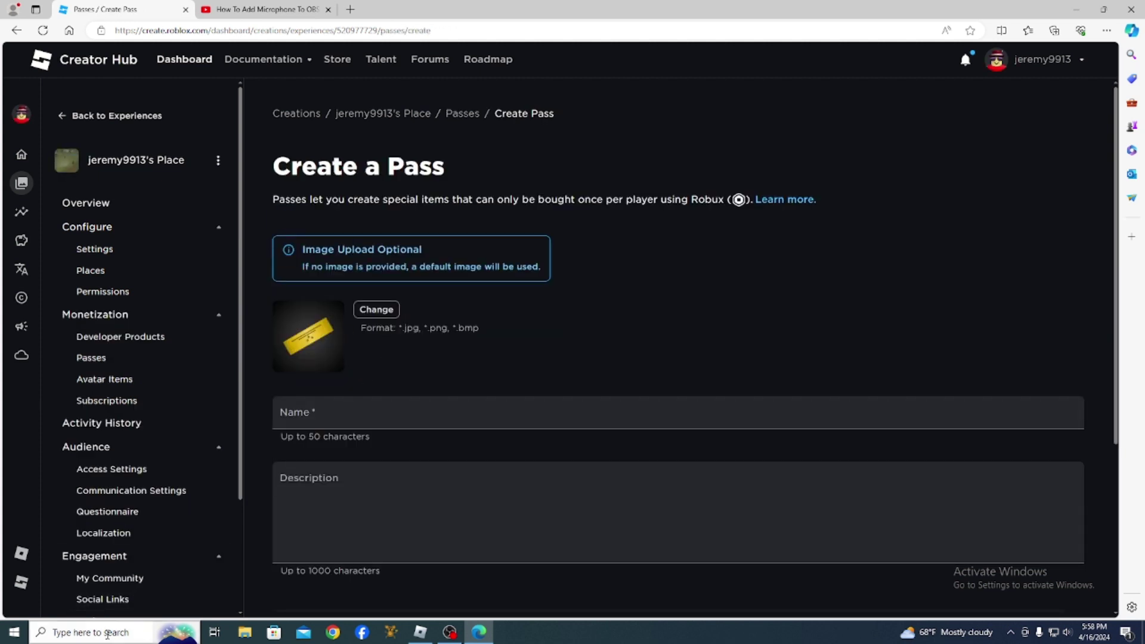
Launch Paint from the Recent list in Windows Search.
mouse_move(21, 326)
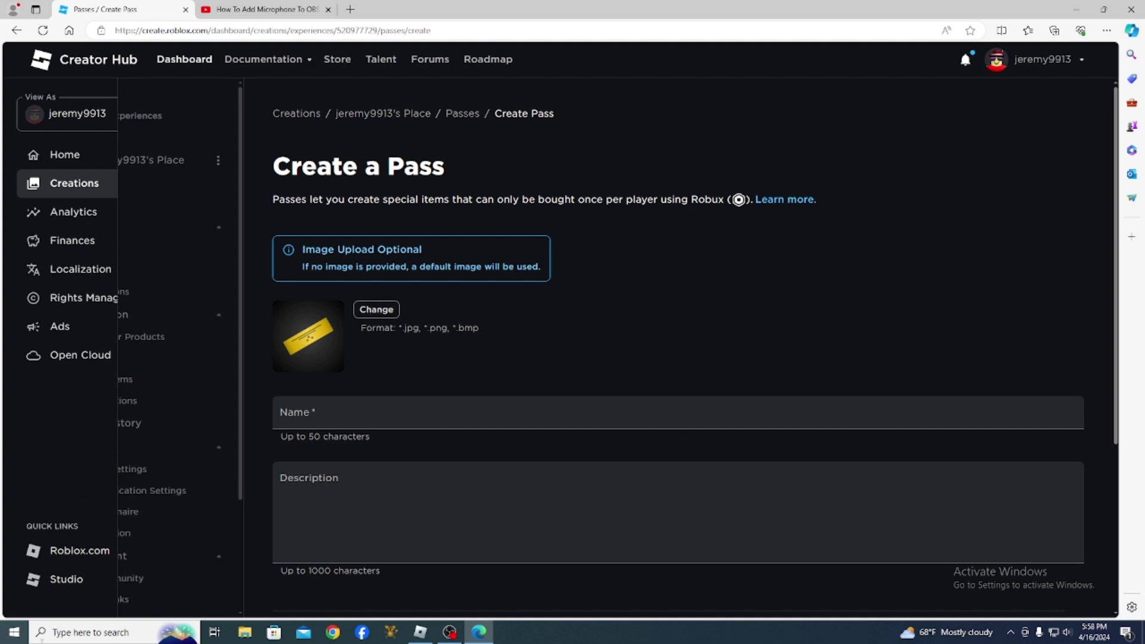
left_click(90, 632)
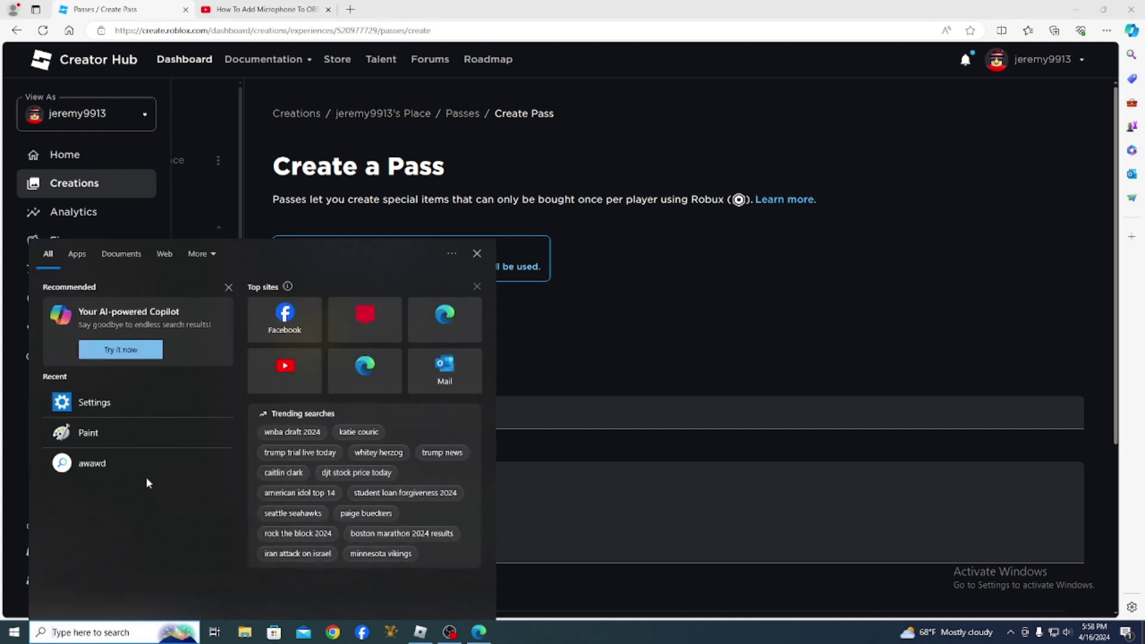
left_click(90, 432)
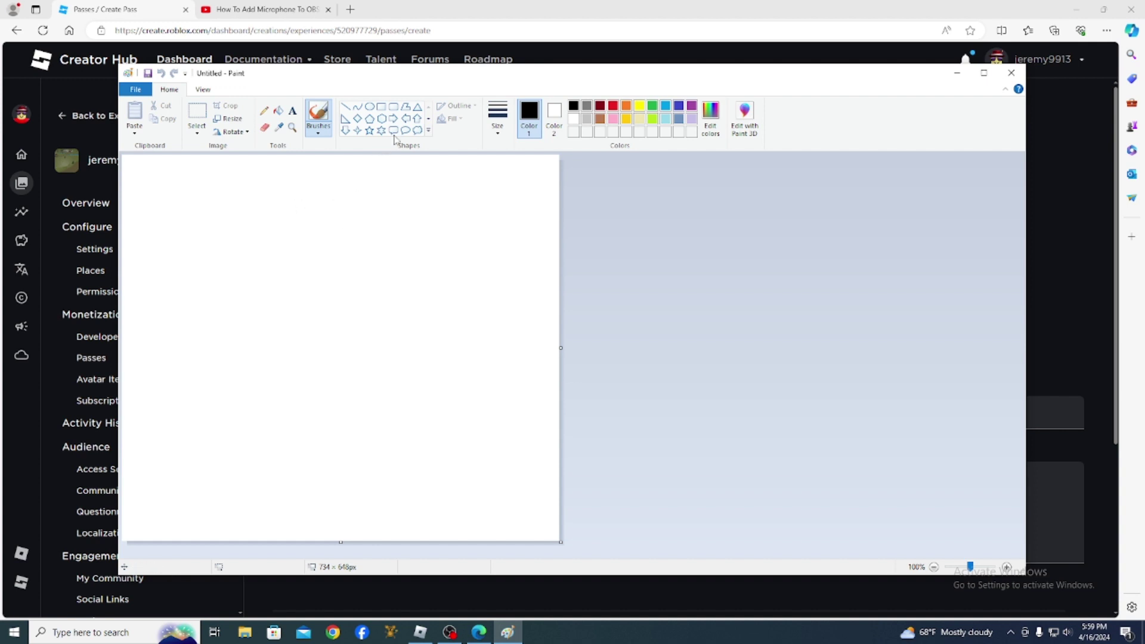
Fill the 734 × 648px canvas with gray, then select black and the brush.
left_click(586, 106)
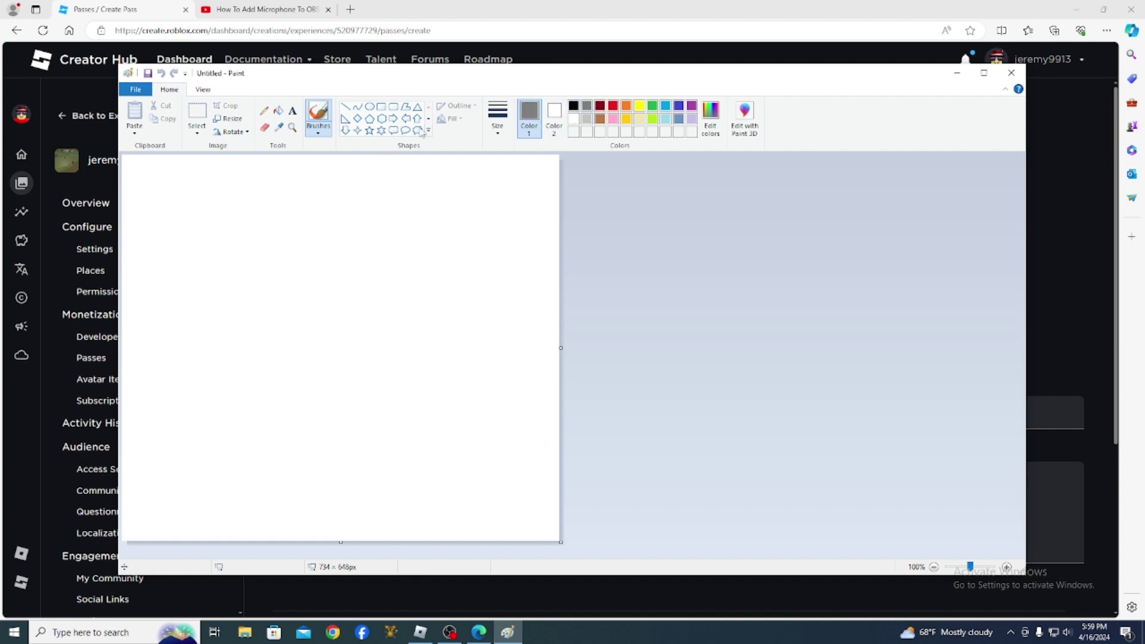
left_click(279, 110)
left_click(271, 232)
left_click(573, 106)
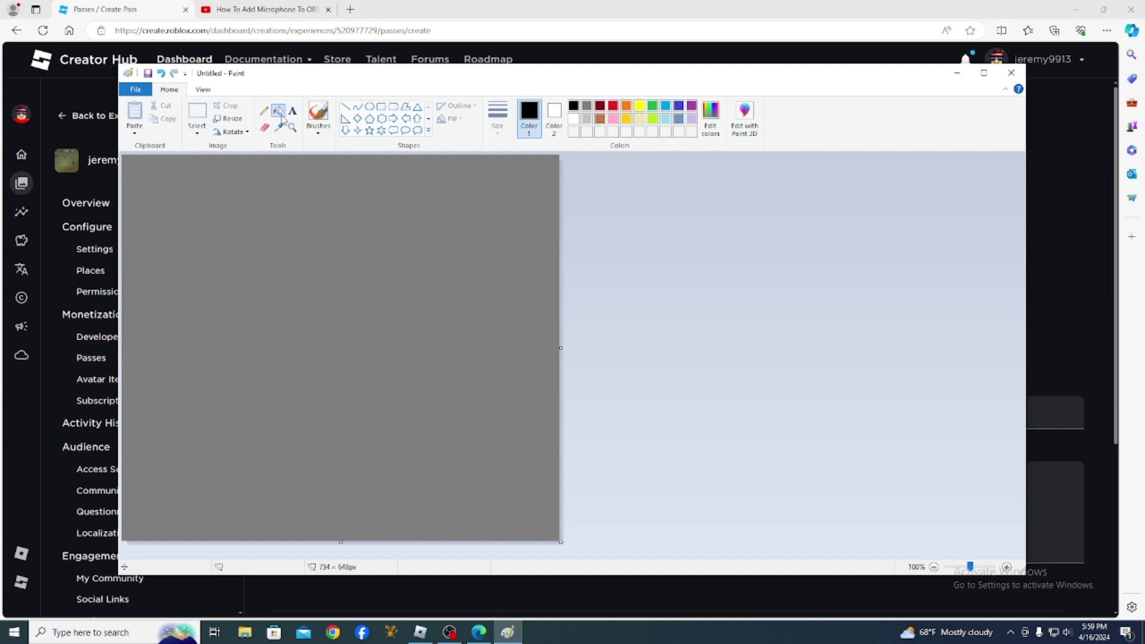
left_click(265, 111)
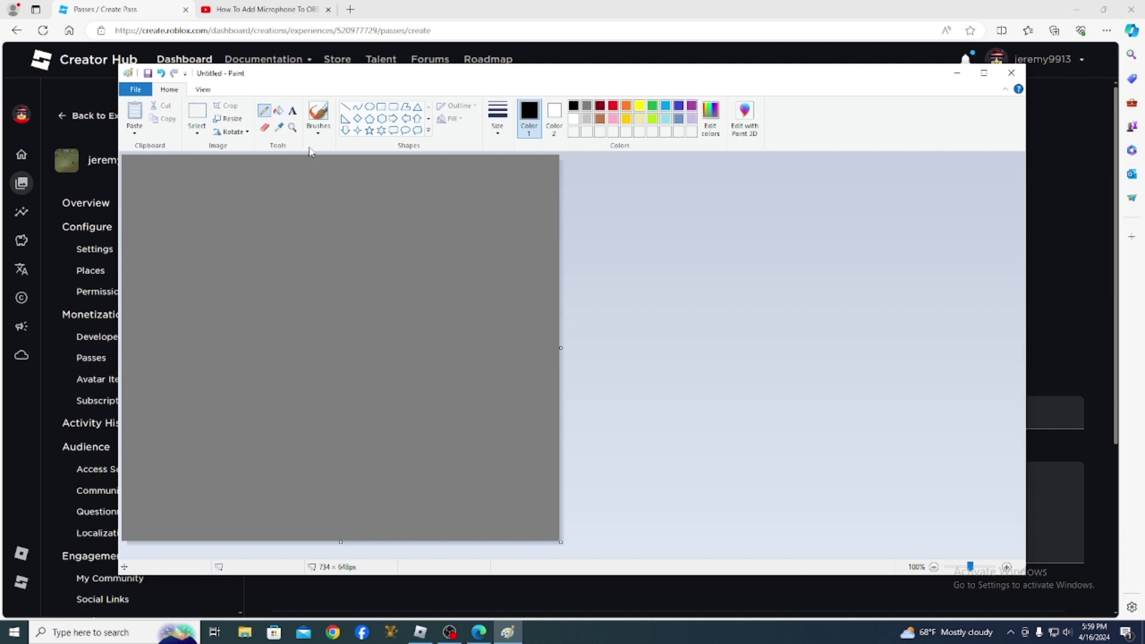
left_click(319, 114)
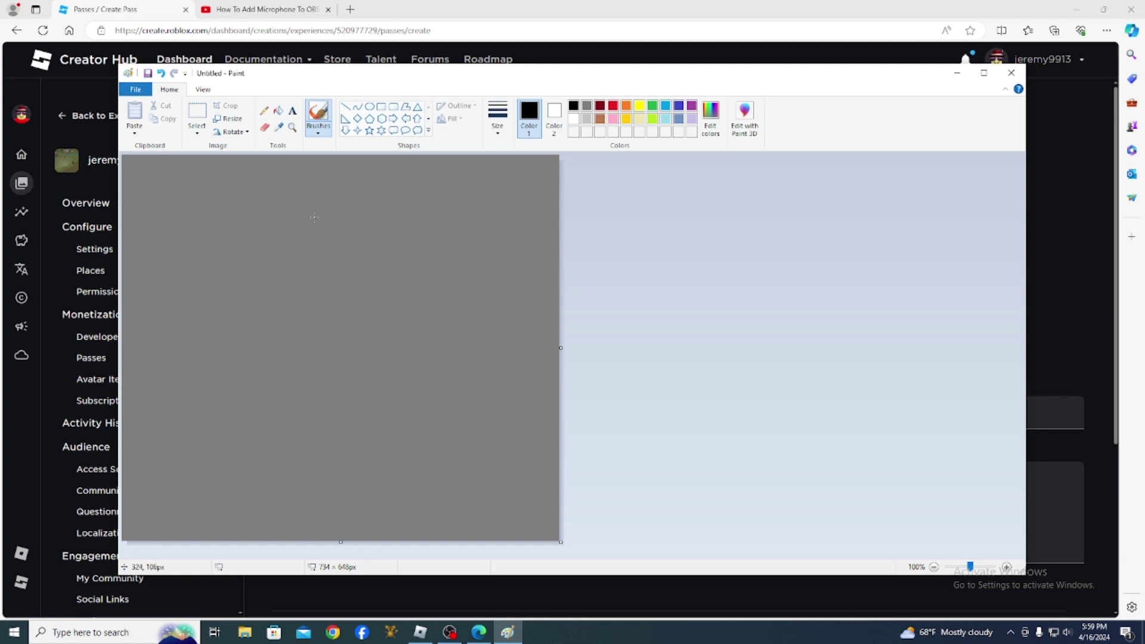
Brush a black face outline, cheek line and features, then start saving as PNG.
mouse_move(308, 212)
left_mouse_down()
mouse_move(209, 294)
mouse_move(264, 454)
mouse_move(458, 357)
mouse_move(347, 227)
left_mouse_up()
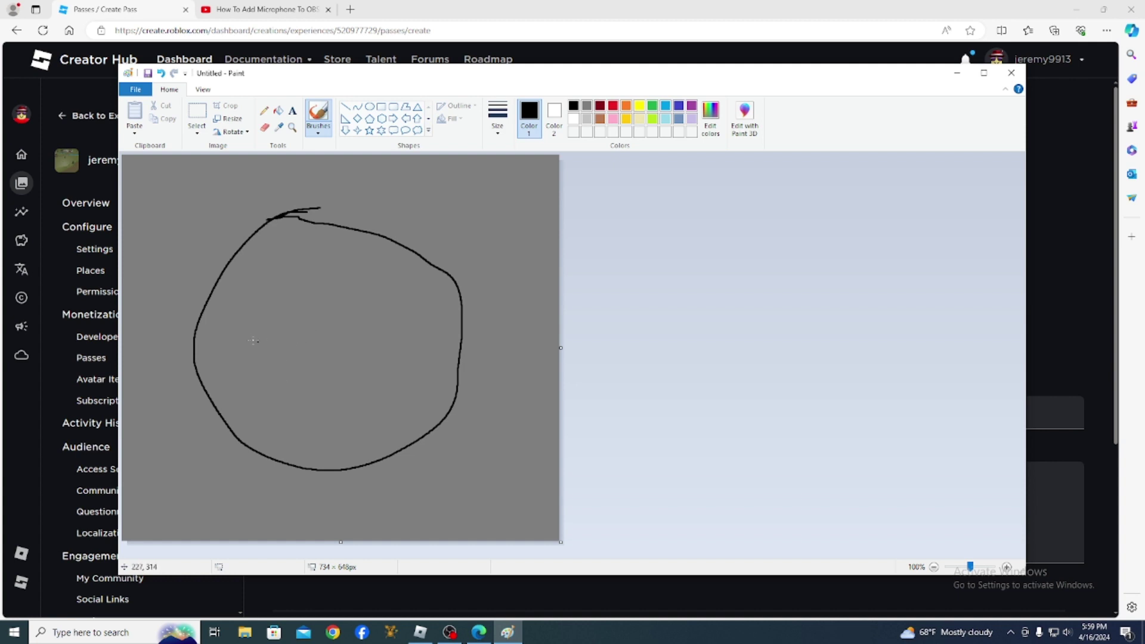
left_click_drag(238, 382, 263, 423)
left_click_drag(301, 419, 319, 412)
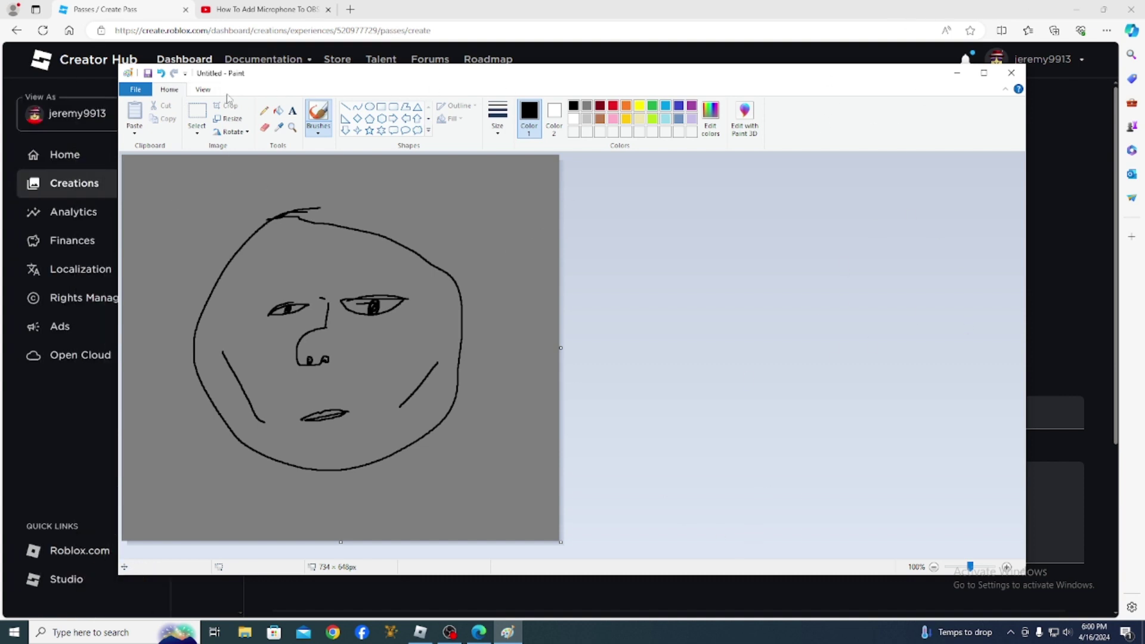
left_click(147, 72)
Save the drawing as 'elfnwlejfjwljen' PNG in Pictures and close Paint.
left_click(509, 429)
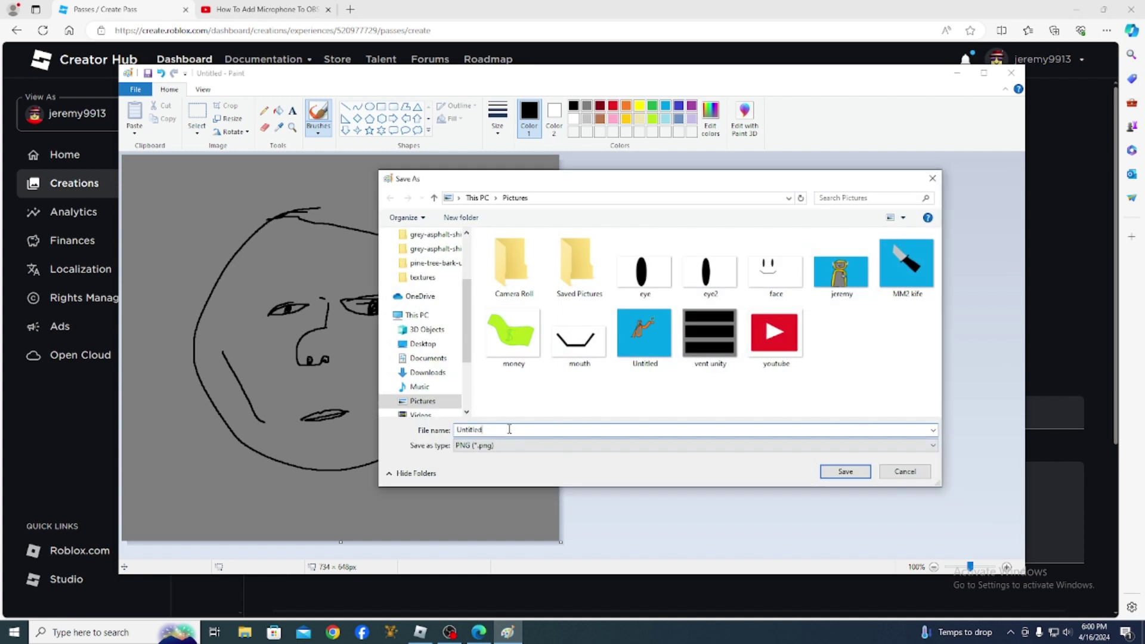
key("BackSpace")
key("BackSpace")
key("BackSpace")
key("BackSpace")
key("BackSpace")
key("BackSpace")
left_click(846, 475)
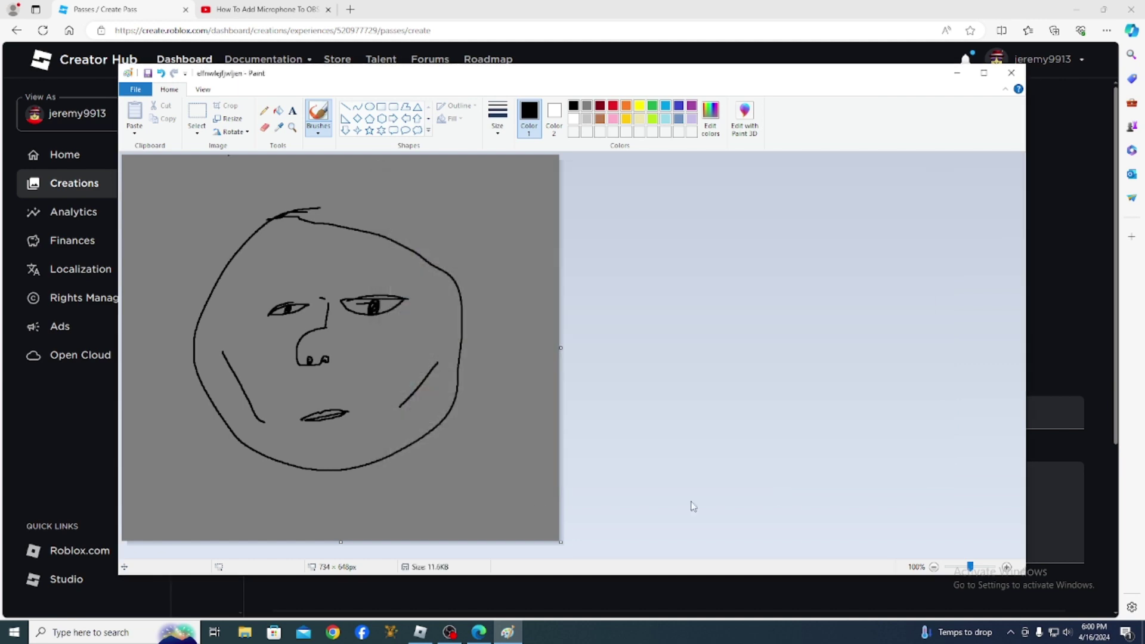
left_click(1011, 74)
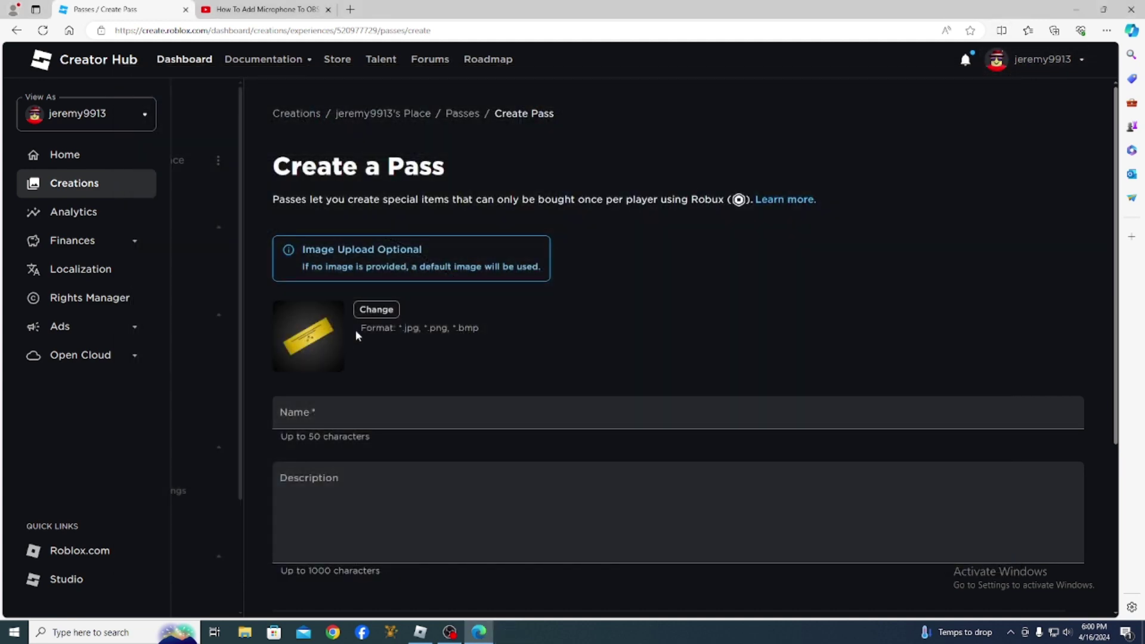
Upload the saved face drawing as the pass image.
left_click(376, 307)
left_click(327, 108)
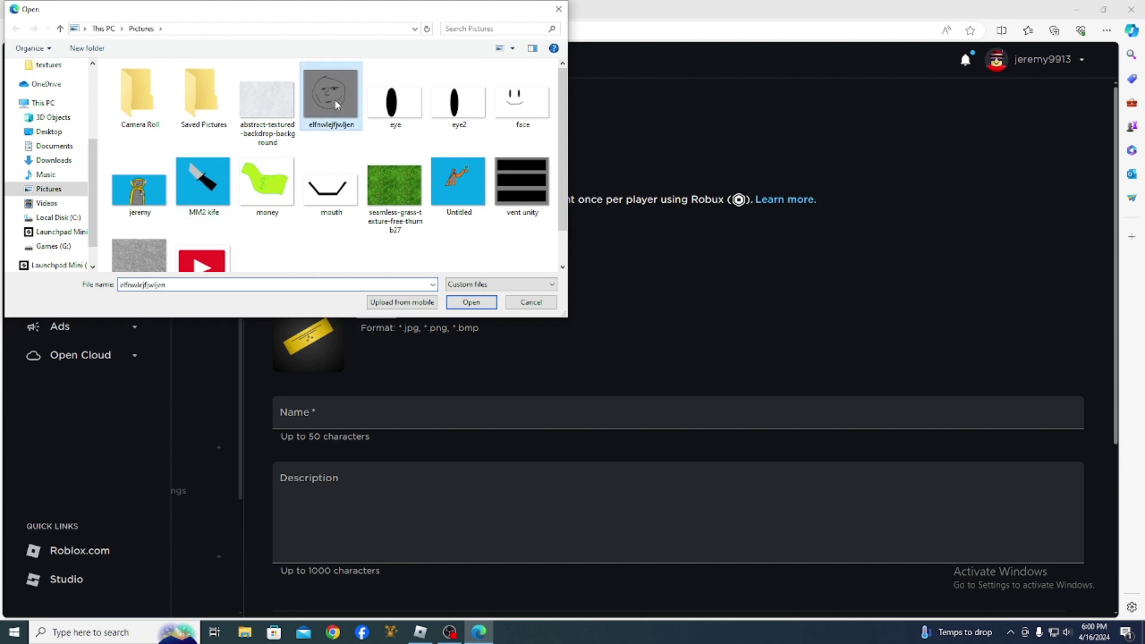
left_click(472, 303)
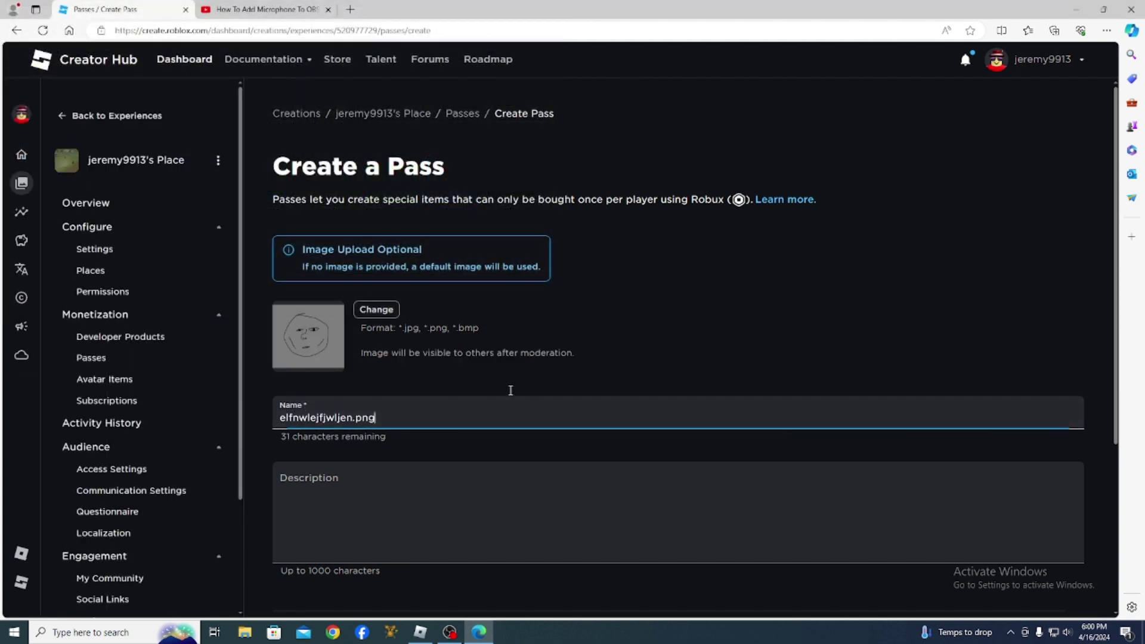
Name the pass 'giga chad' and create it.
key("BackSpace")
key("BackSpace")
key("BackSpace")
key("BackSpace")
key("BackSpace")
key("BackSpace")
key("BackSpace")
key("BackSpace")
key("BackSpace")
key("BackSpace")
key("BackSpace")
key("BackSpace")
key("BackSpace")
key("BackSpace")
key("BackSpace")
key("BackSpace")
key("BackSpace")
key("BackSpace")
key("BackSpace")
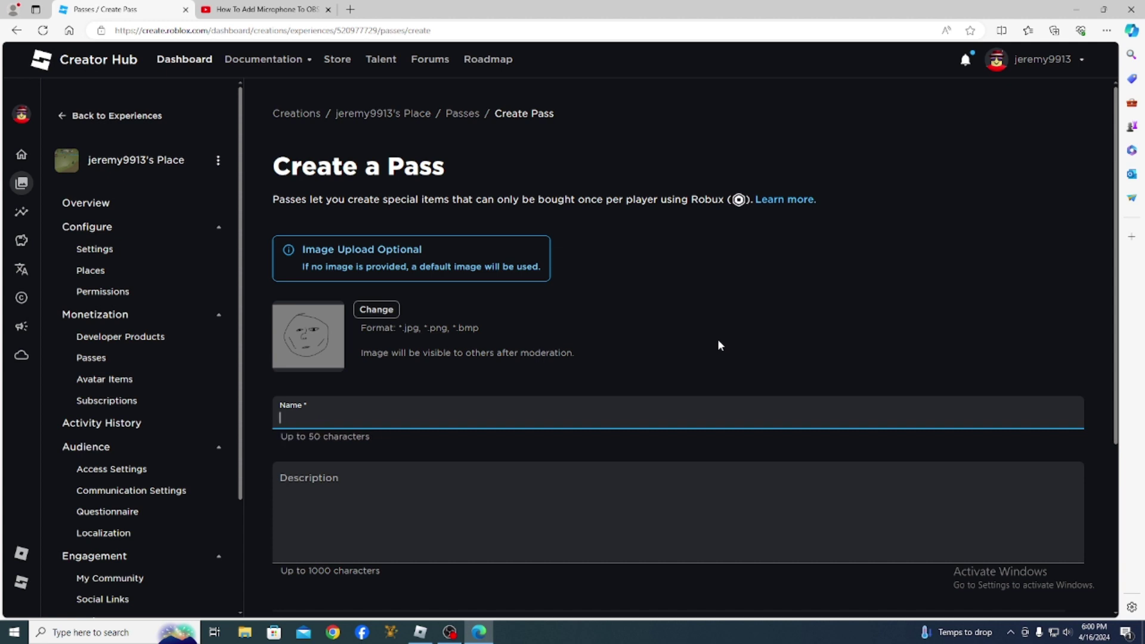
type("giga chad")
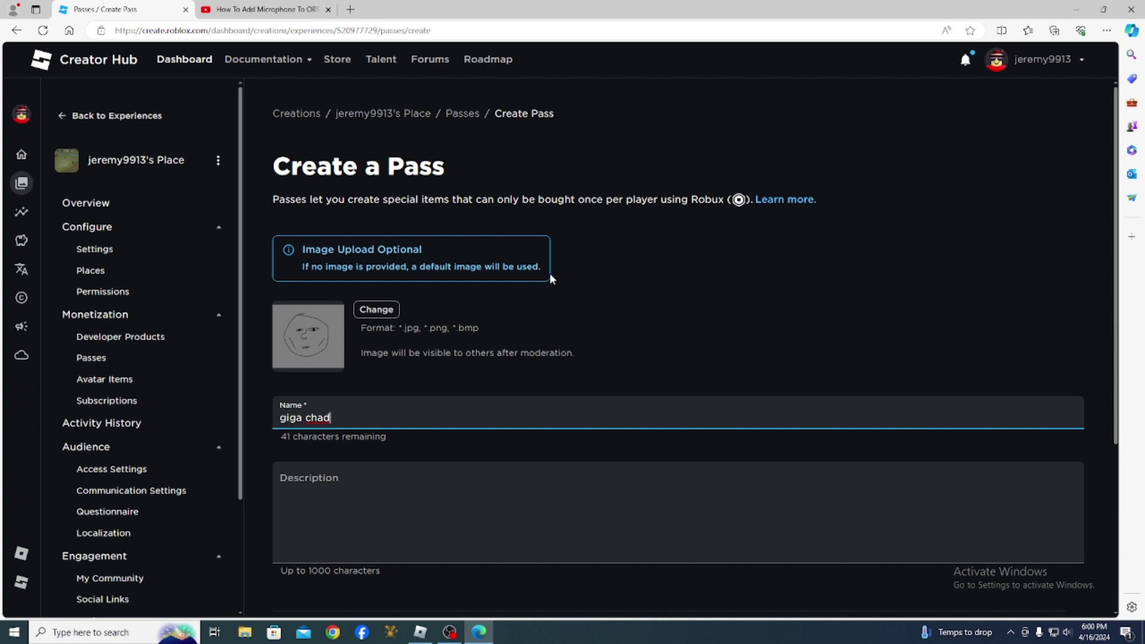
key("BackSpace")
type("d")
scroll(359, 496, "down", 3)
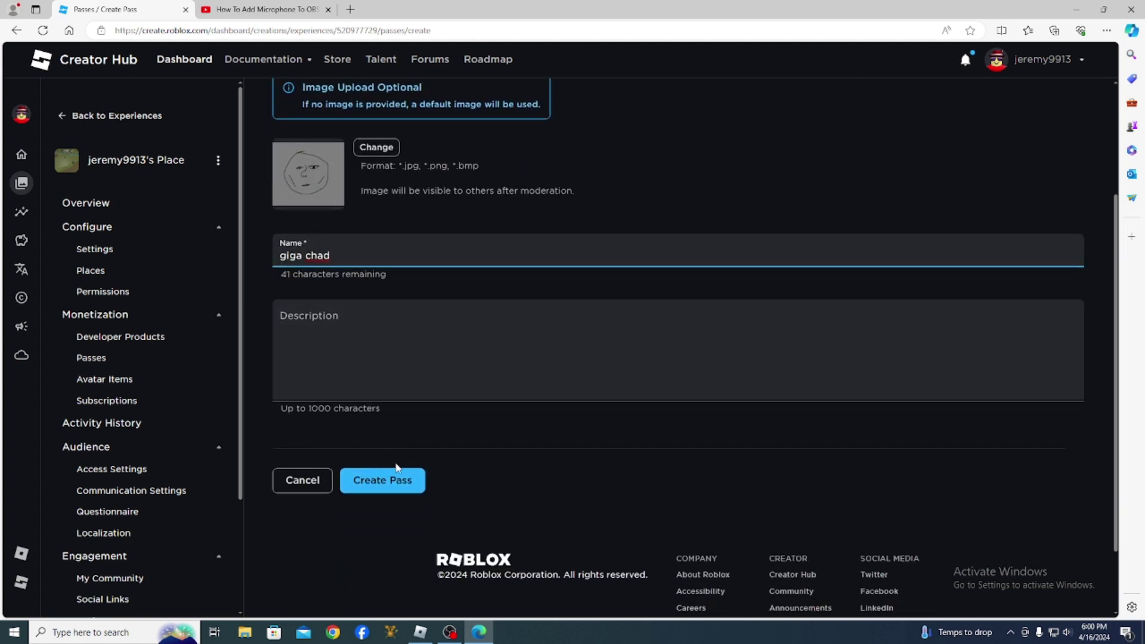
left_click(399, 486)
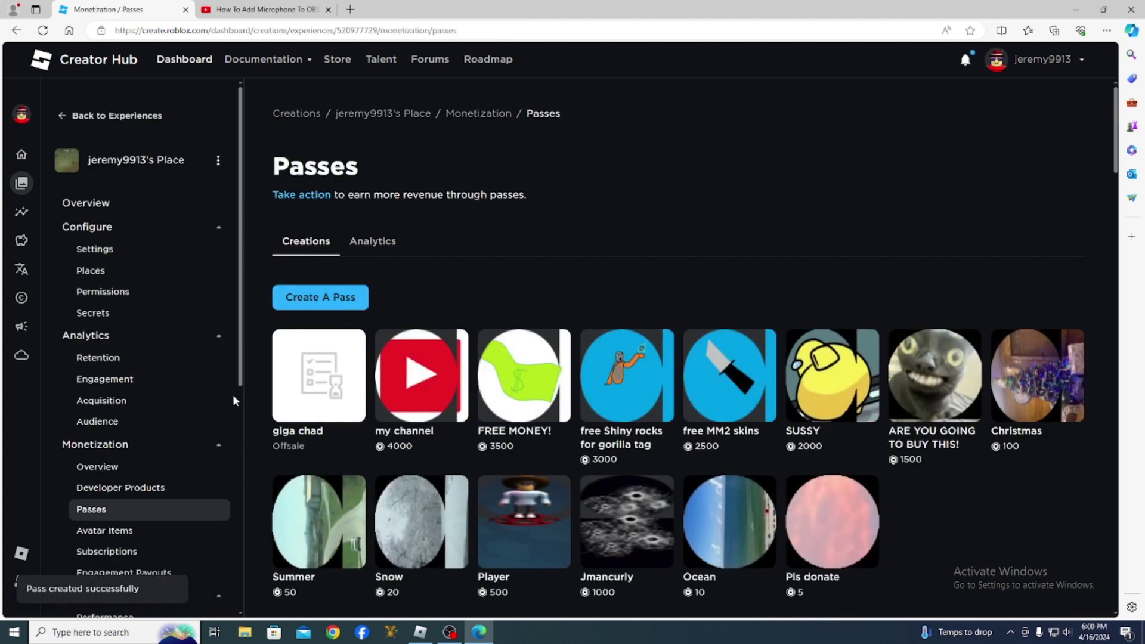
Put the giga chad pass on sale at a price of 4500 Robux.
left_click(310, 406)
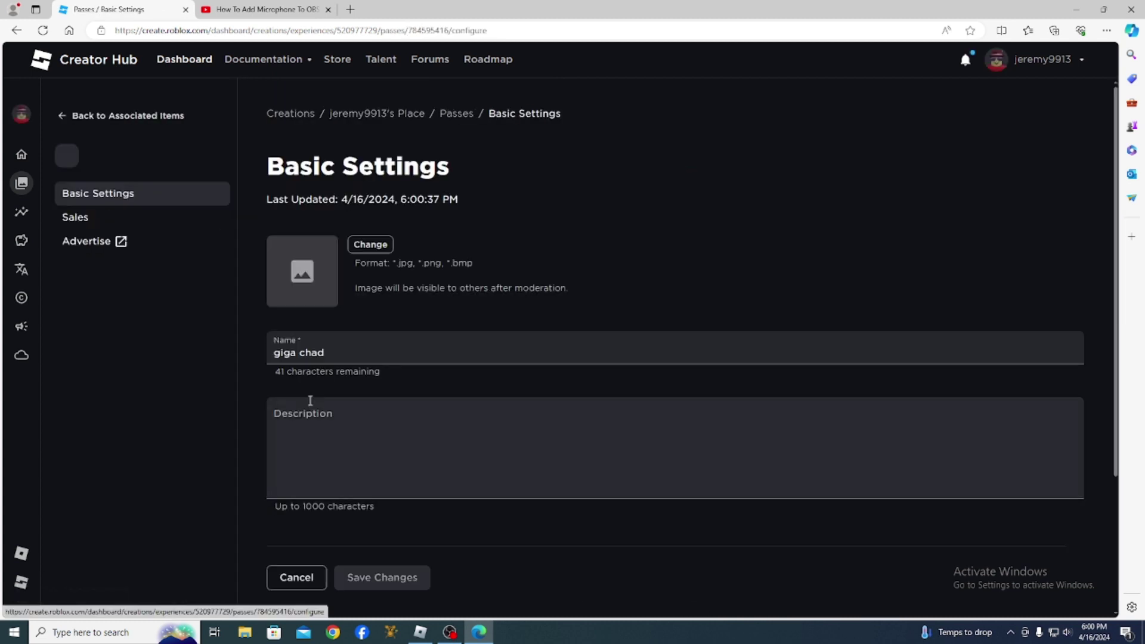
left_click(129, 229)
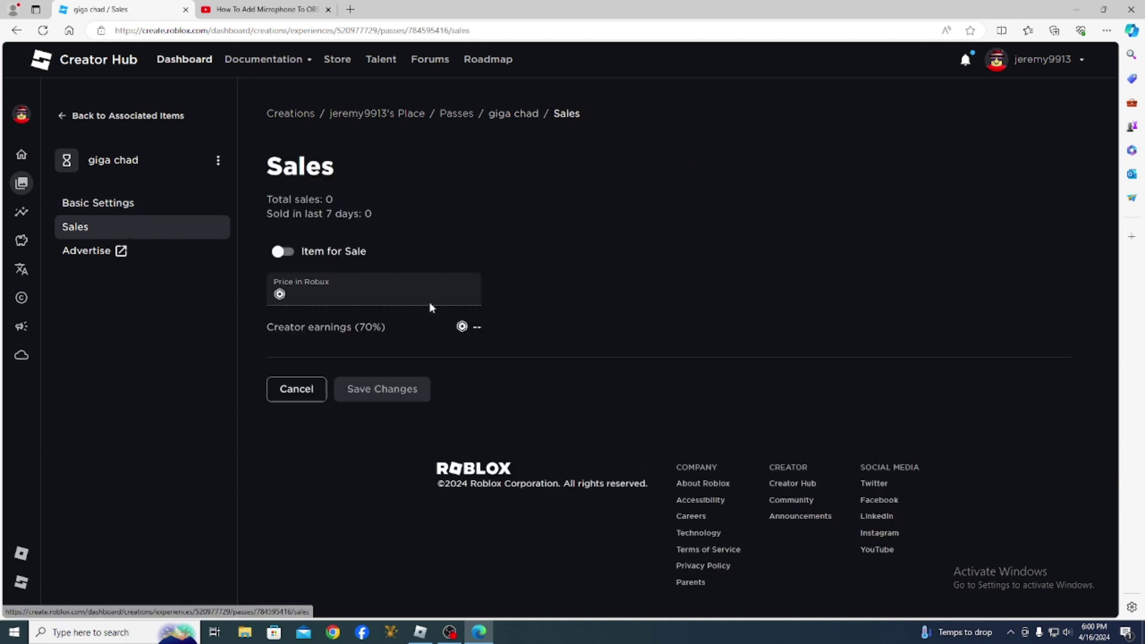
left_click(279, 252)
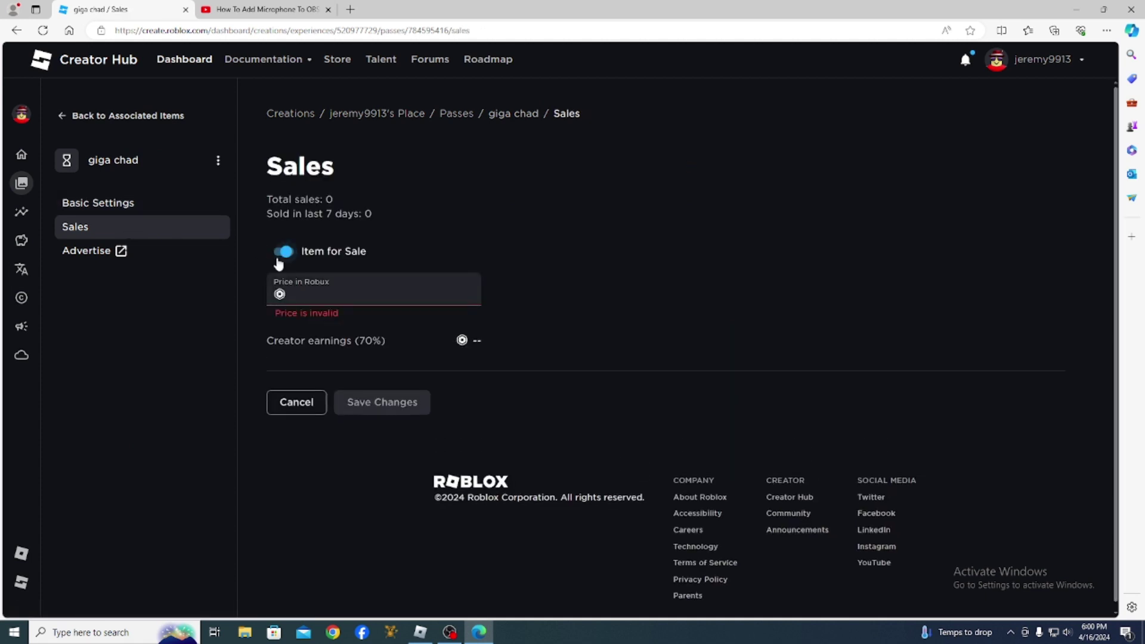
left_click(306, 298)
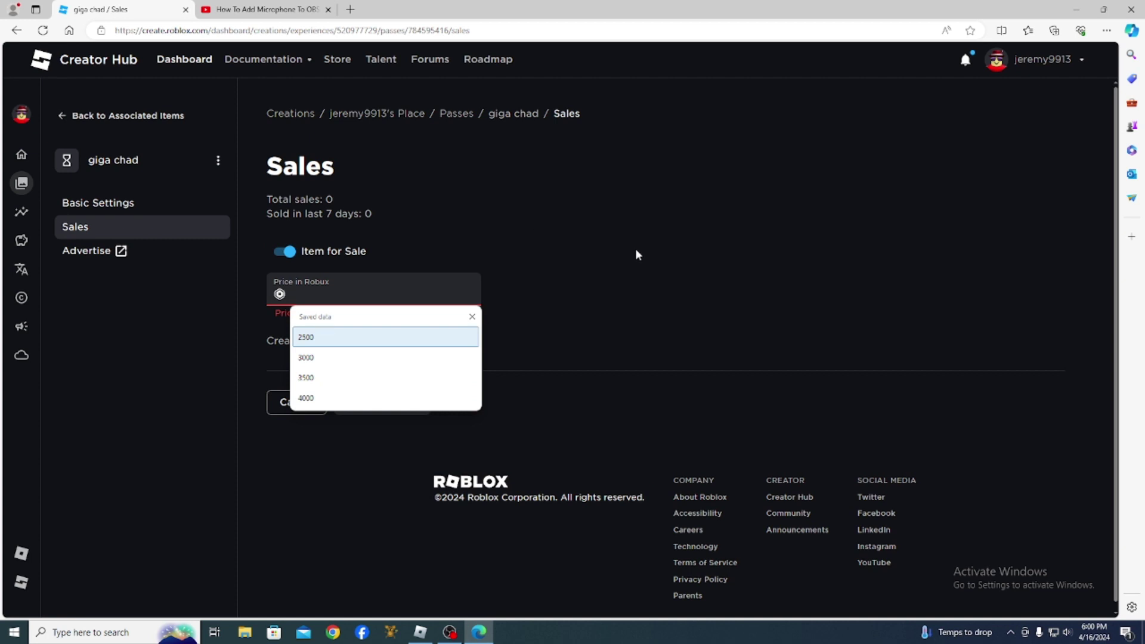
type("4000")
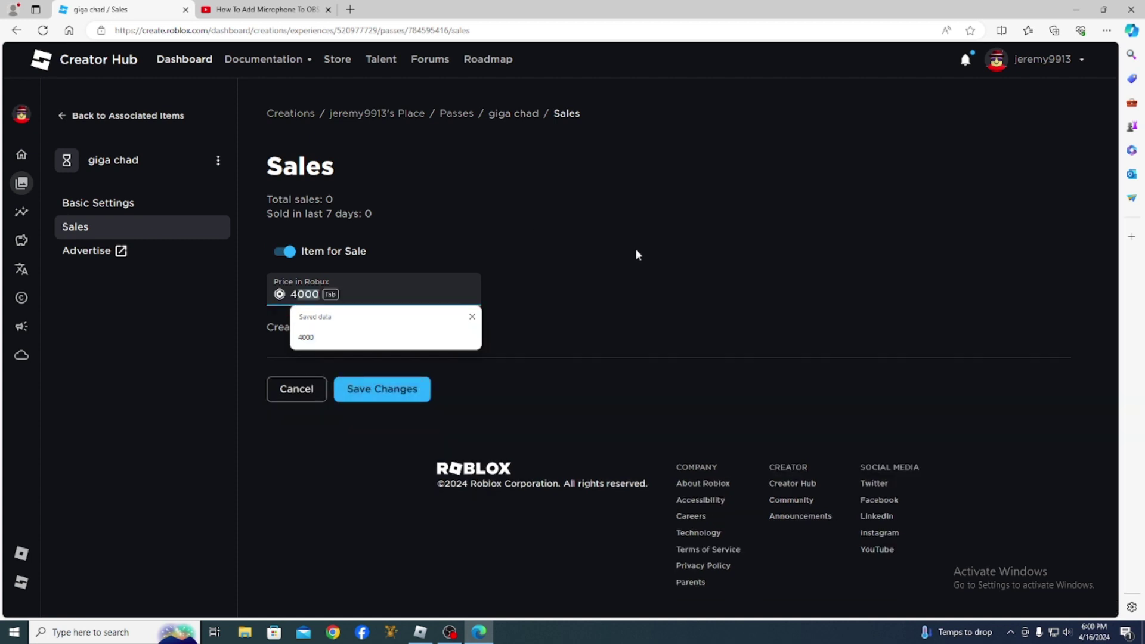
key("BackSpace")
key("BackSpace")
key("BackSpace")
type("500")
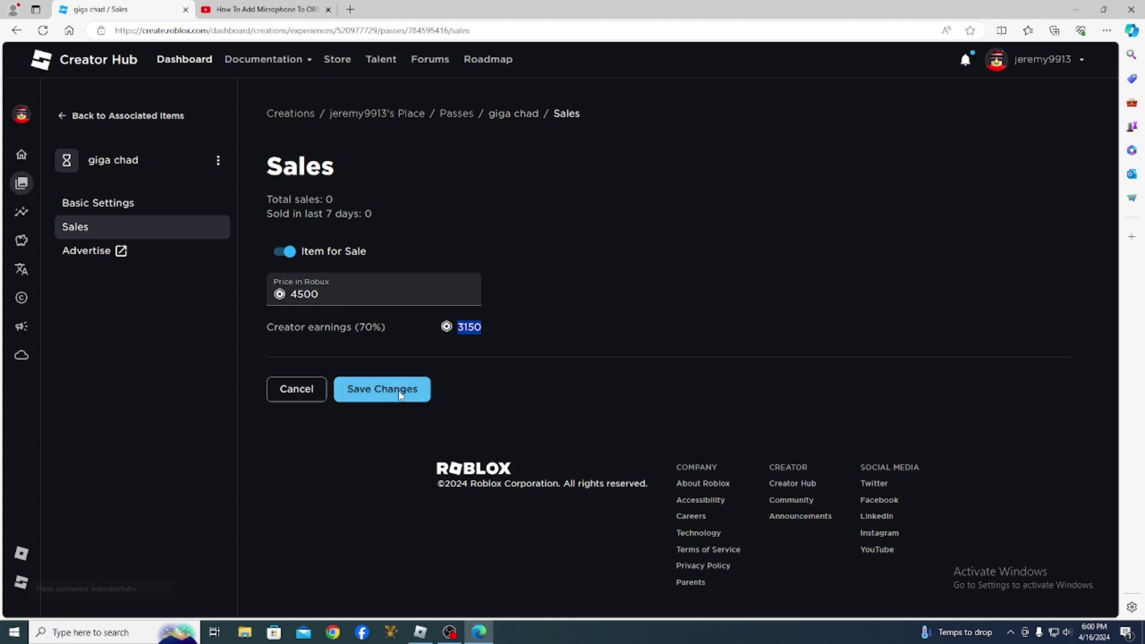
Go back through Basic Settings to the experience's passes list, then close Edge.
left_click(131, 199)
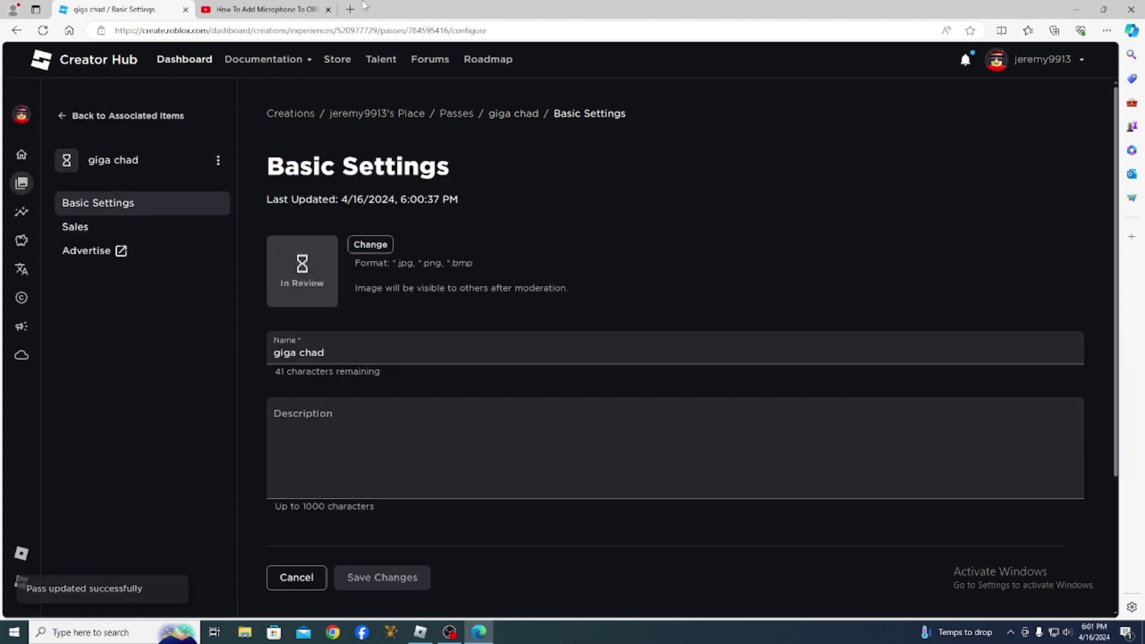
left_click(103, 116)
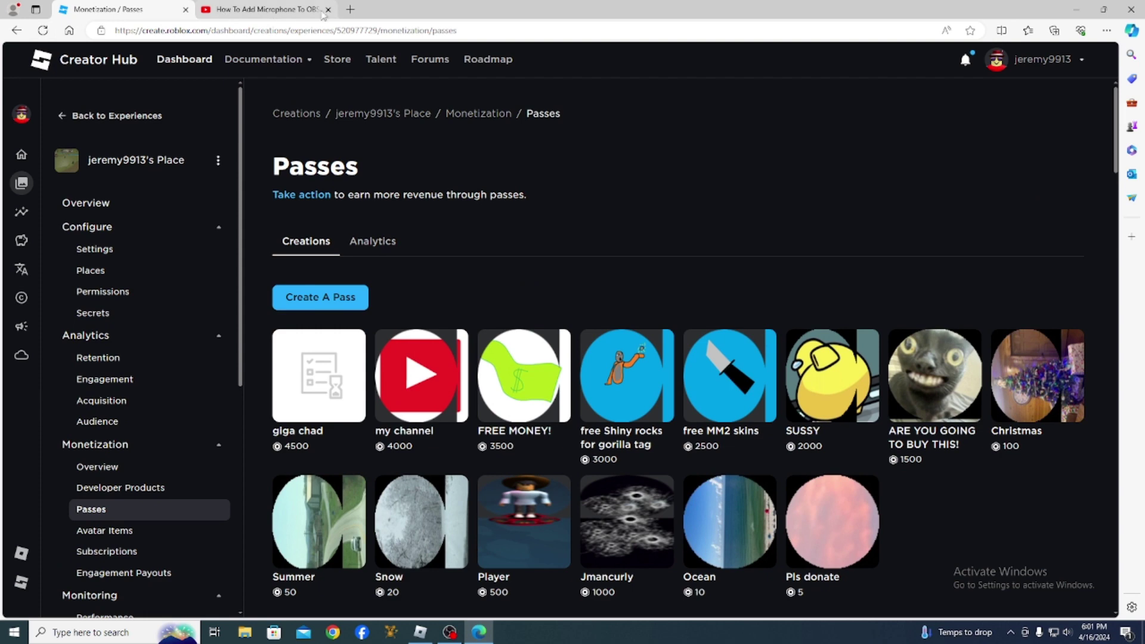
left_click(1131, 8)
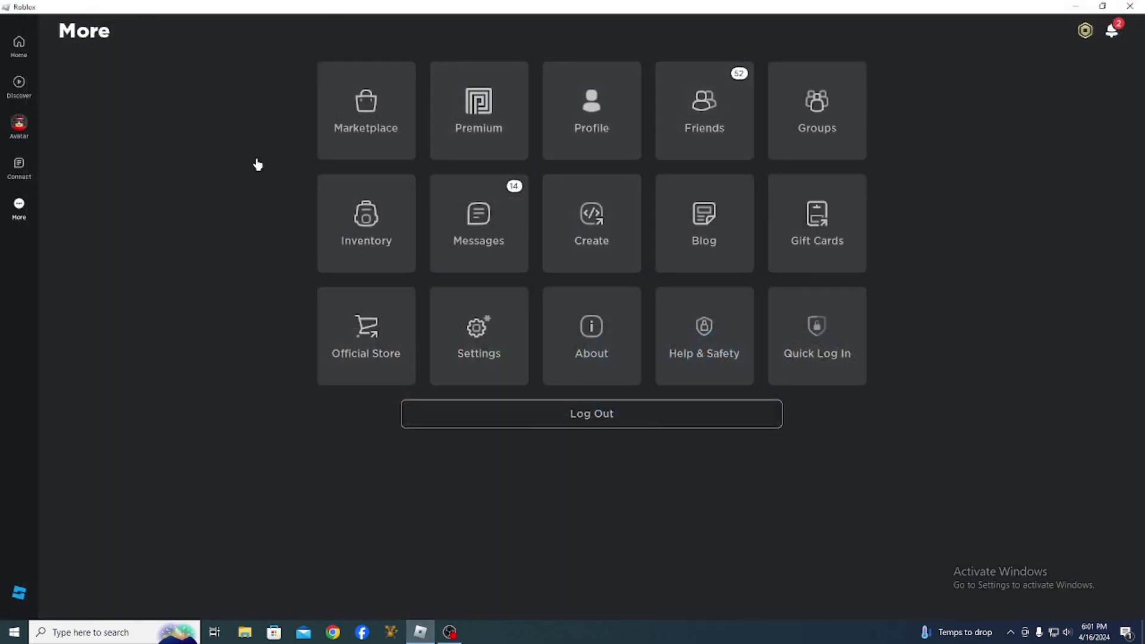
From the Roblox home page's Continue row, launch PLS DONATE.
left_click(10, 51)
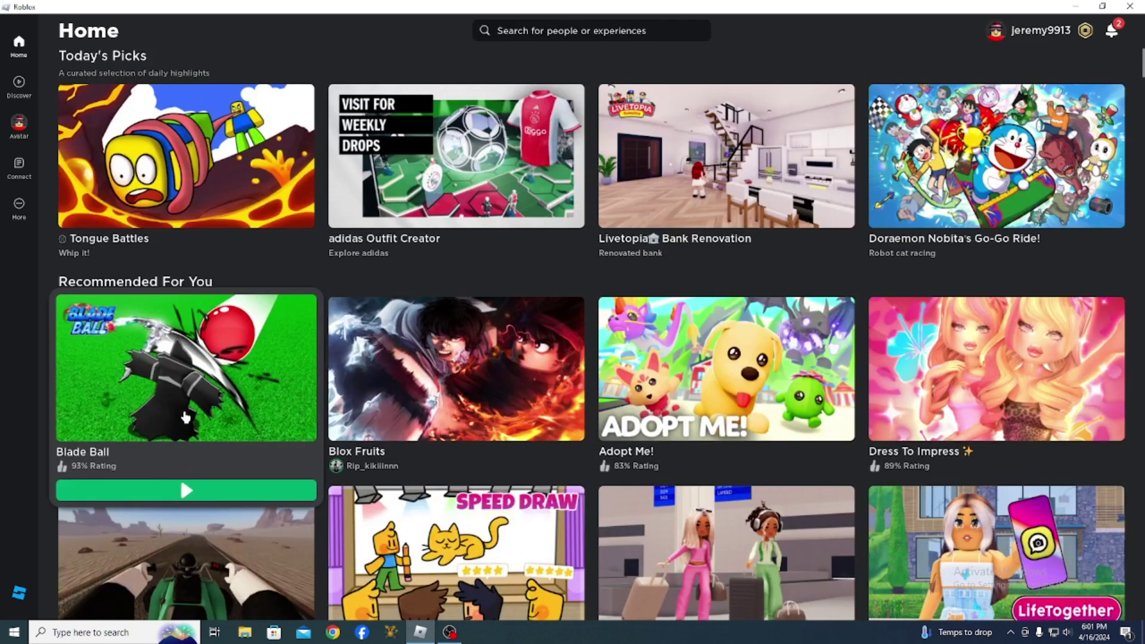
scroll(190, 417, "down", 6)
scroll(195, 401, "down", 8)
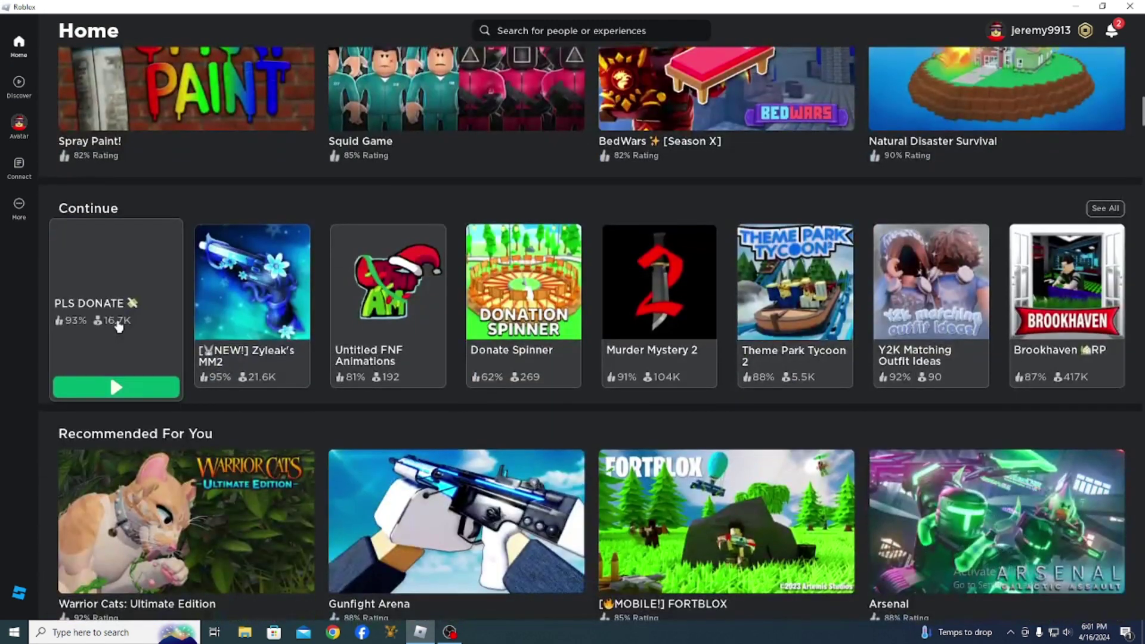
left_click(119, 325)
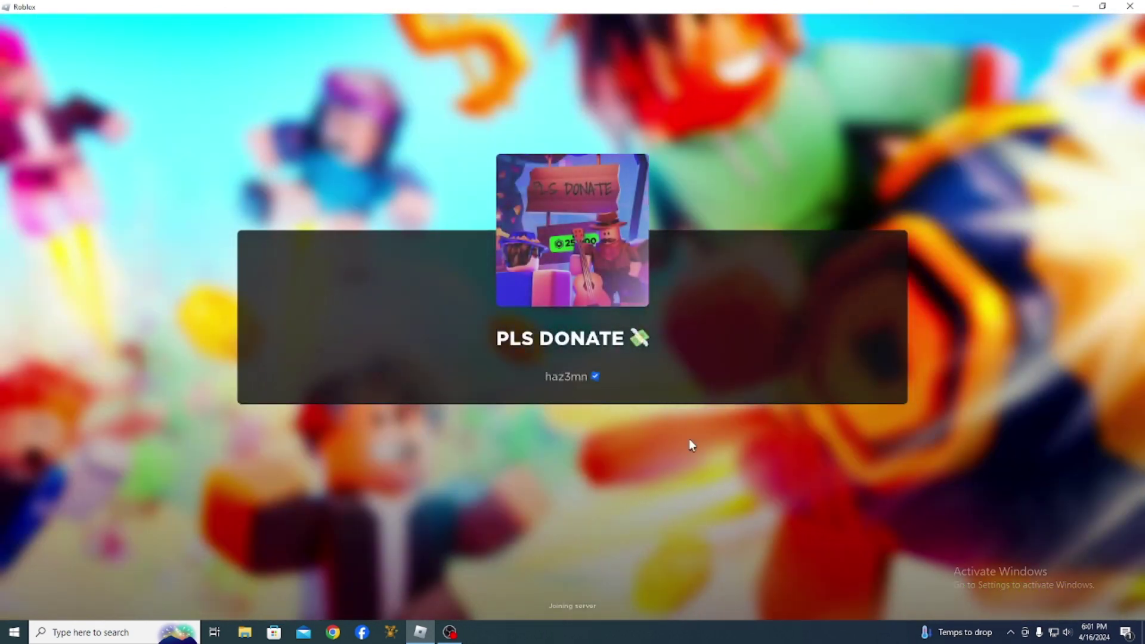
Walk the avatar to an unclaimed 'your text here' booth and claim it with E.
key("w")
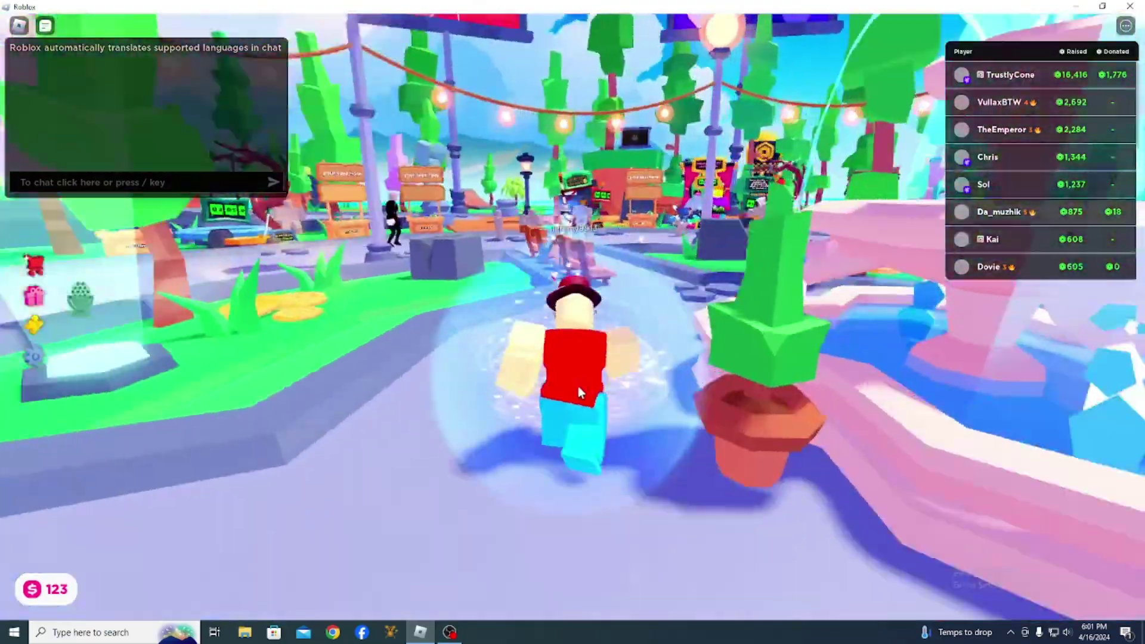
key("w")
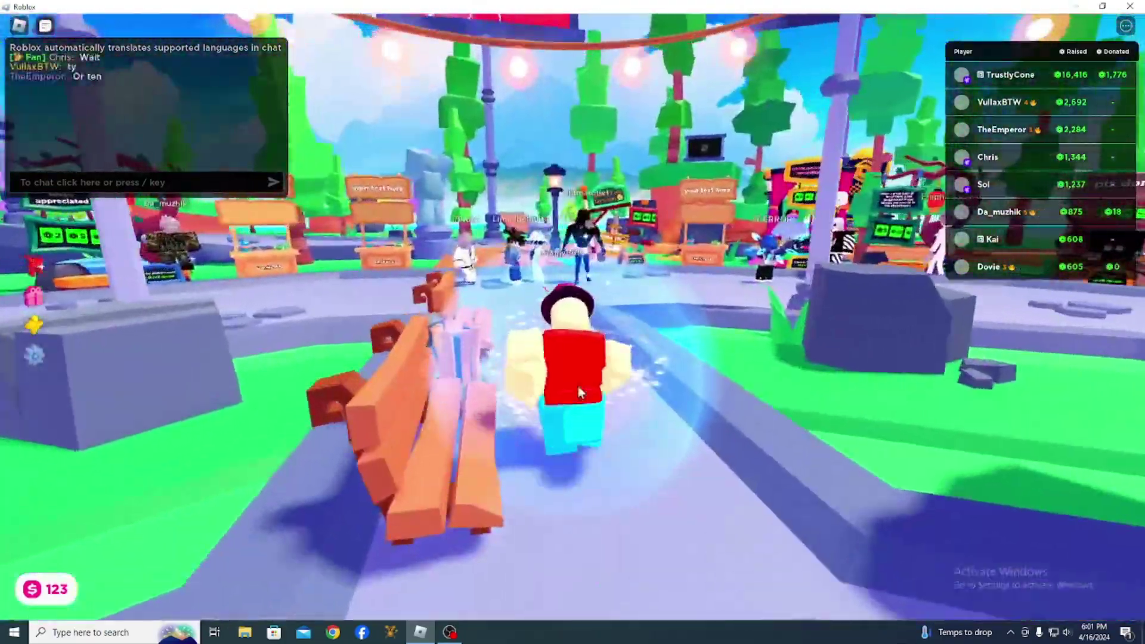
key("w")
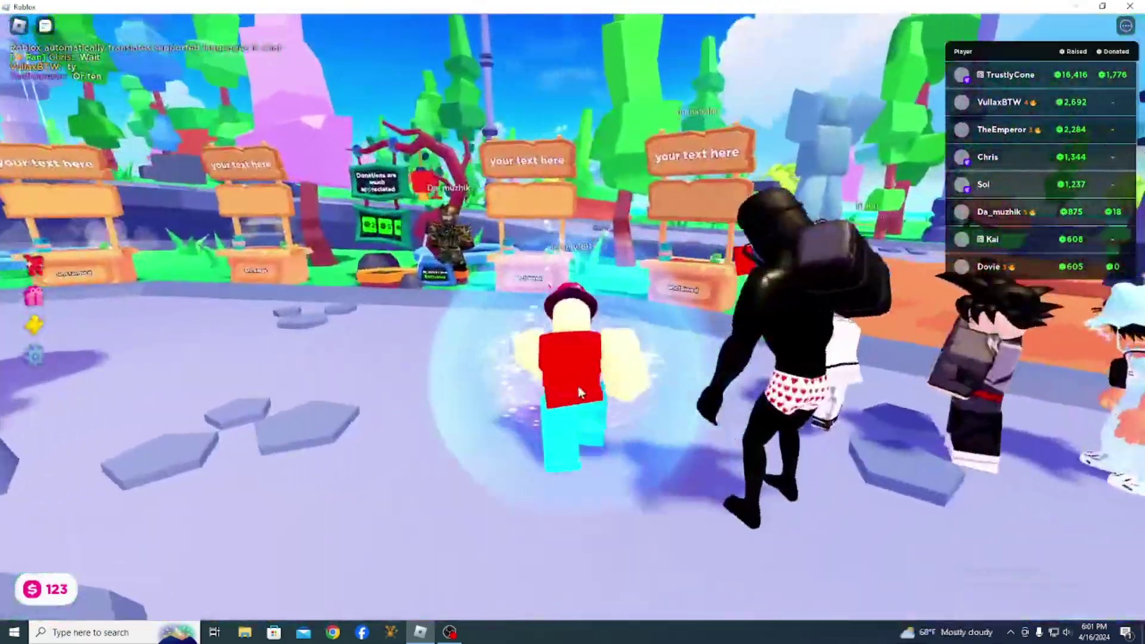
key("w")
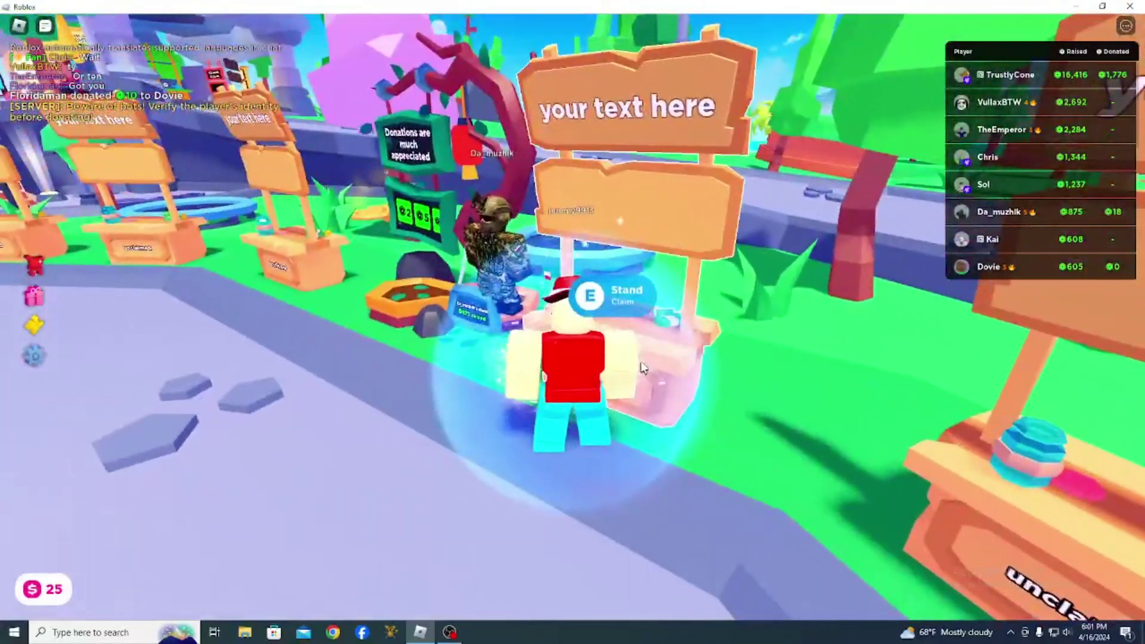
key("e")
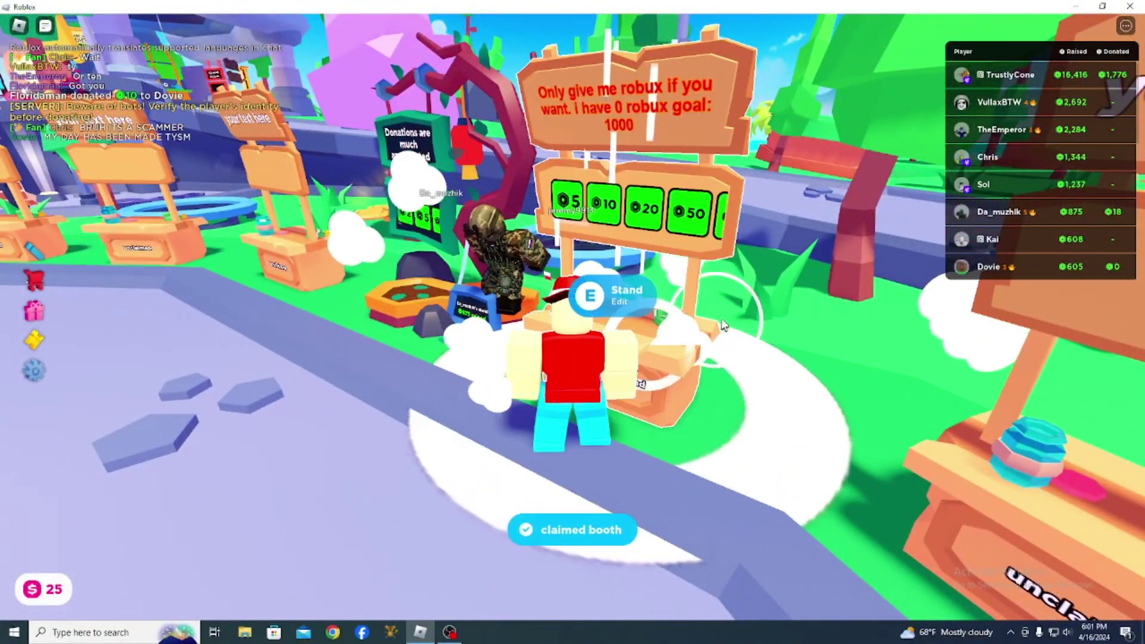
mouse_move(571, 241)
scroll(569, 243, "down", 1)
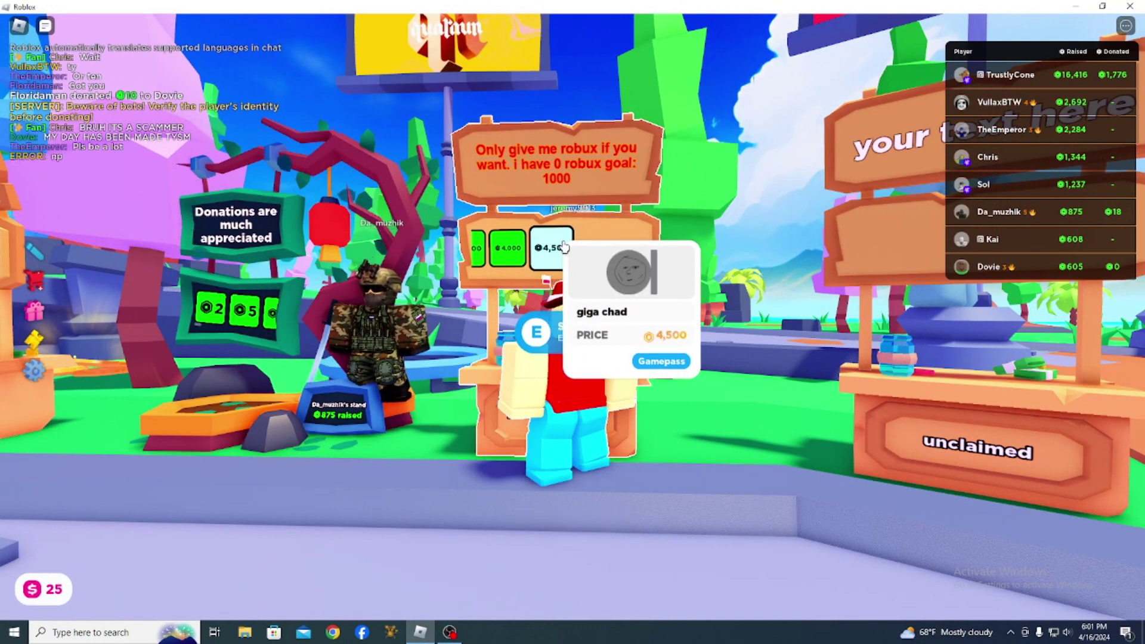
scroll(555, 248, "up", 5)
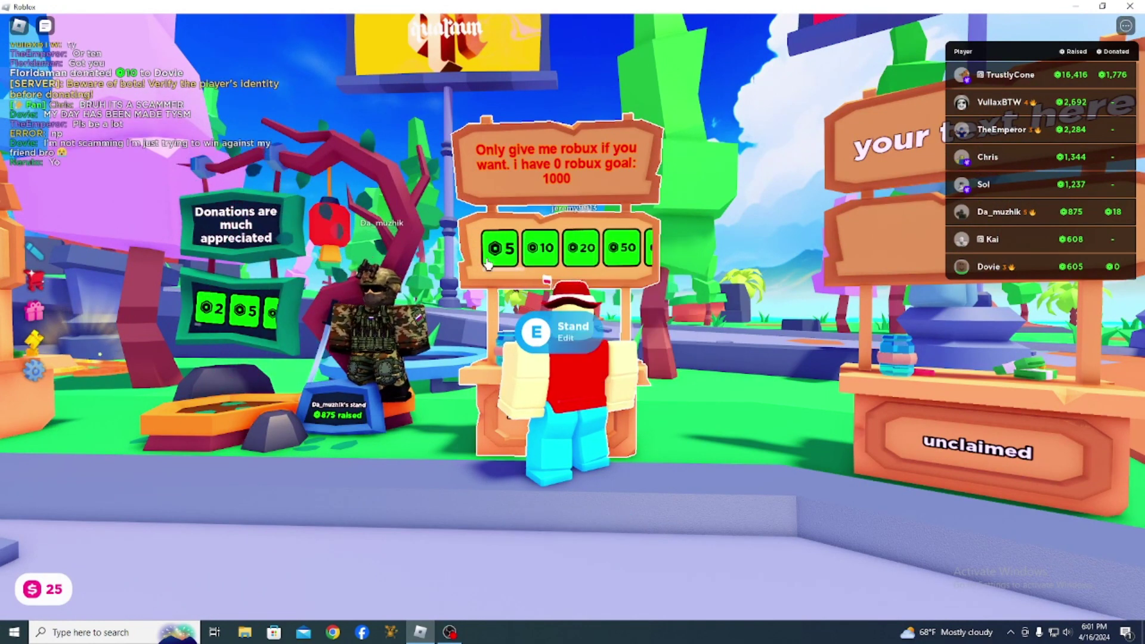
scroll(555, 247, "down", 5)
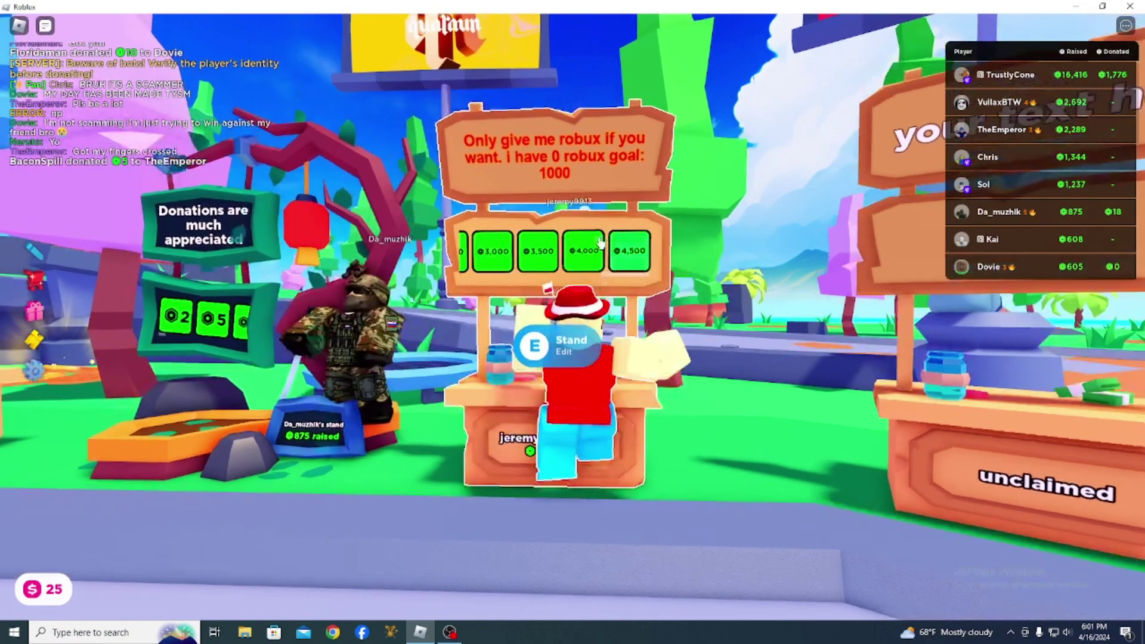
key("s")
key("w")
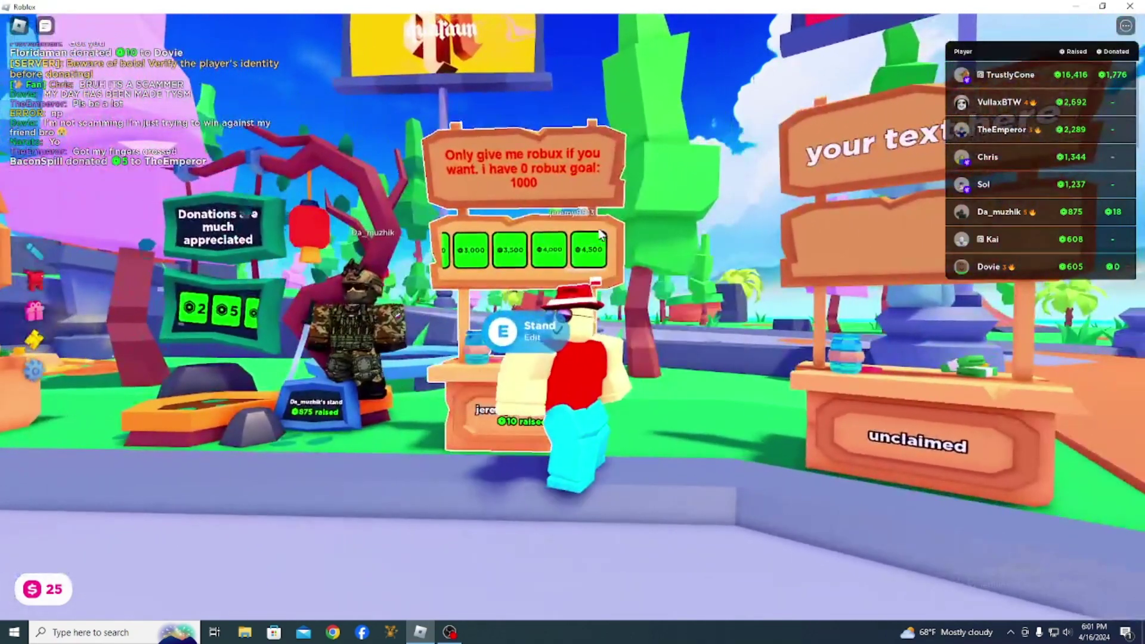
left_click(589, 250)
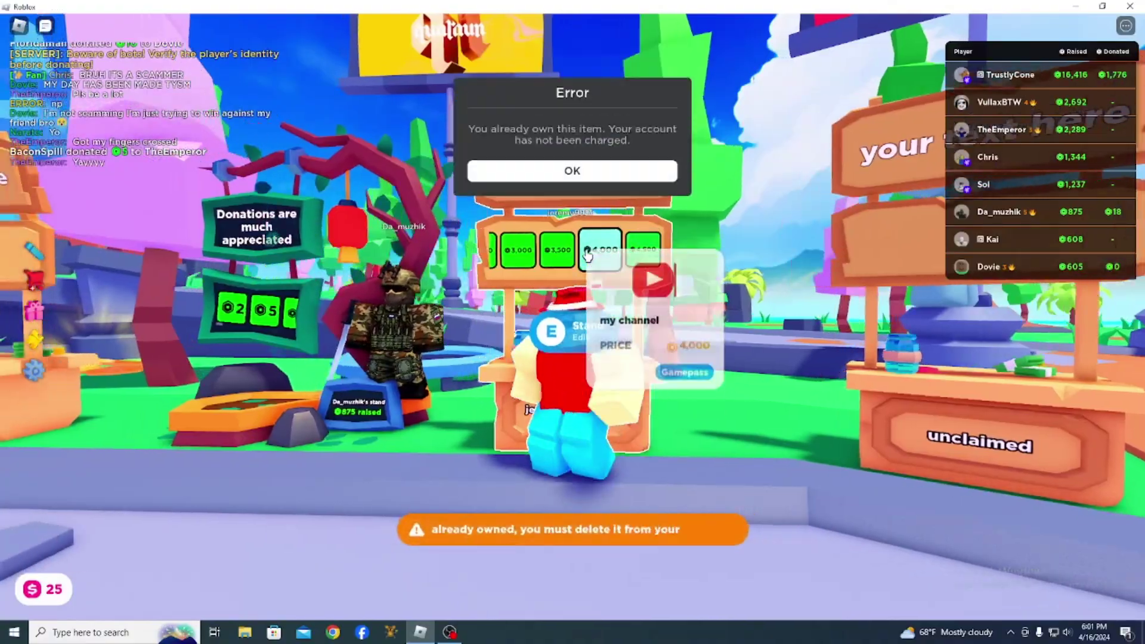
left_click(545, 167)
key("w")
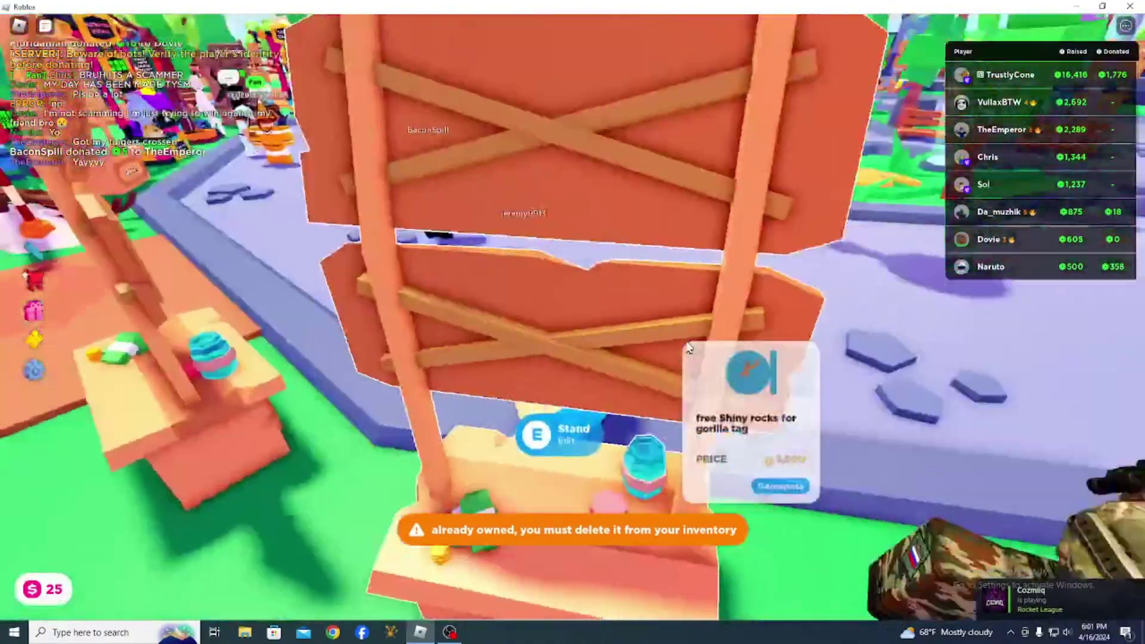
key("s")
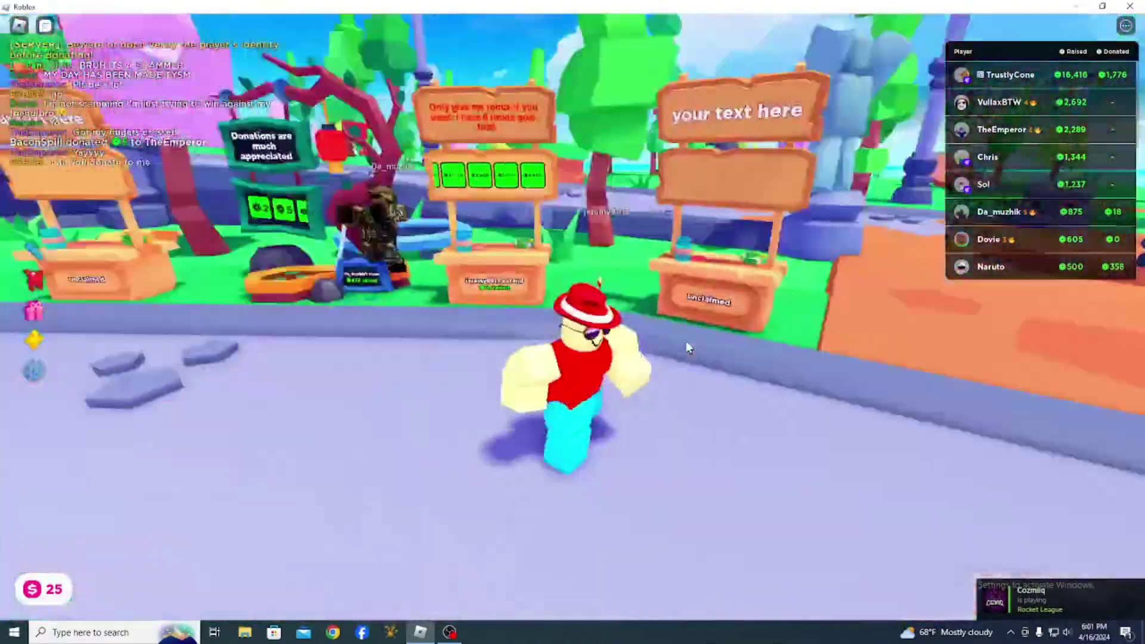
key("w")
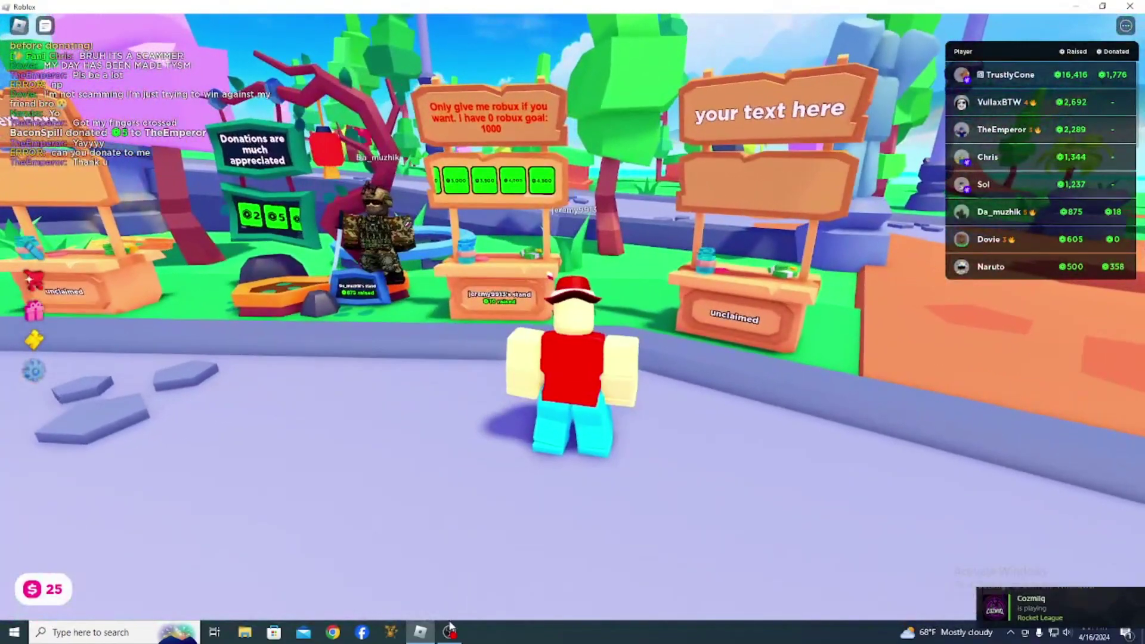
key("d")
key("w")
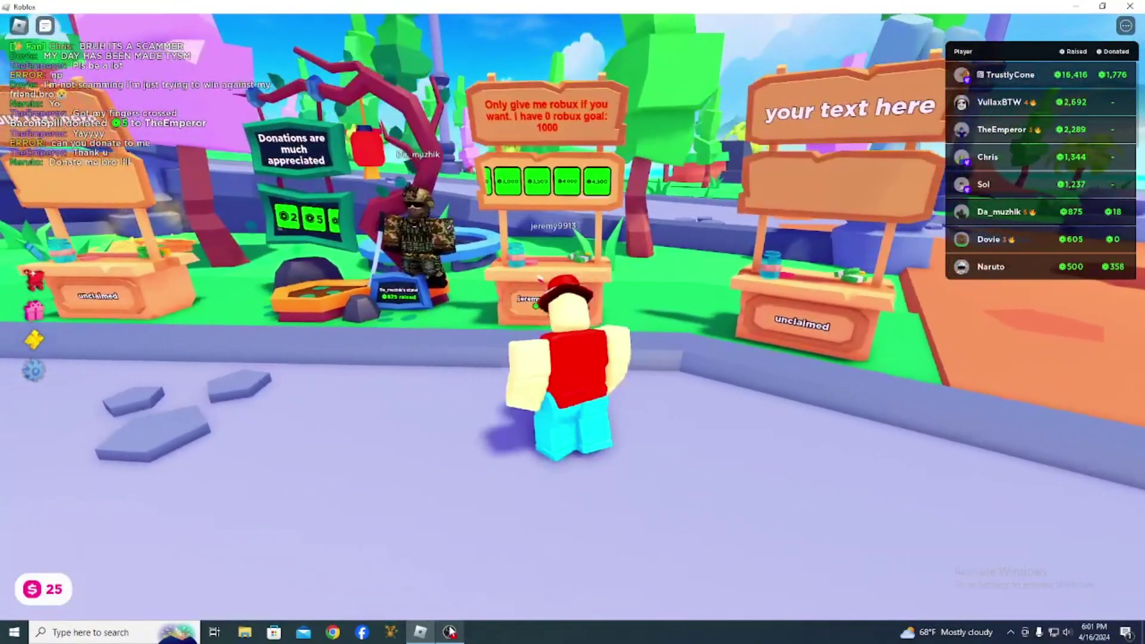